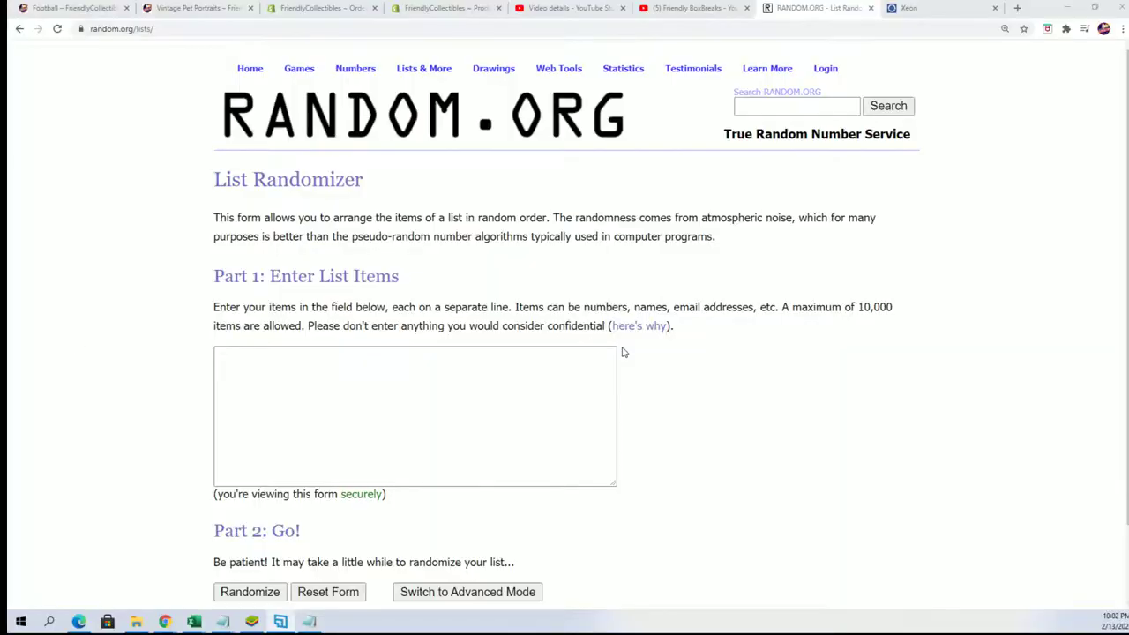
Copy the owner names in Notepad and paste a second copy below the last name
{"action": "key", "text": "alt+Tab"}
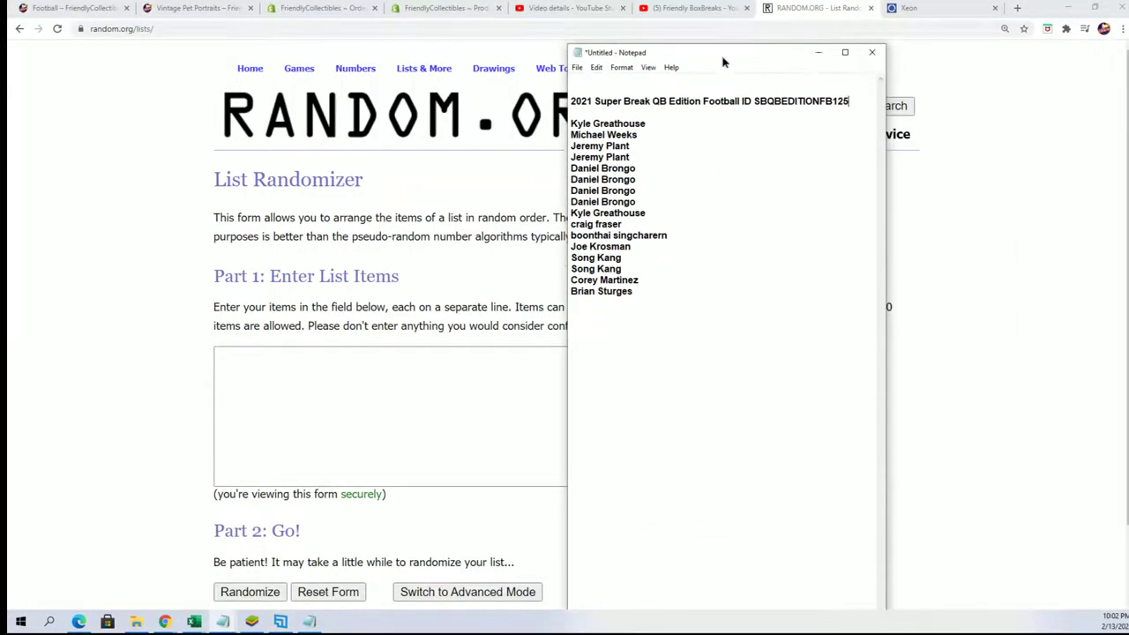
{"action": "left_click_drag", "start_coordinate": [633, 291], "coordinate": [571, 123]}
{"action": "right_click", "coordinate": [622, 132]}
{"action": "left_click", "coordinate": [643, 173]}
{"action": "left_click", "coordinate": [590, 303]}
{"action": "right_click", "coordinate": [593, 303]}
{"action": "left_click", "coordinate": [622, 355]}
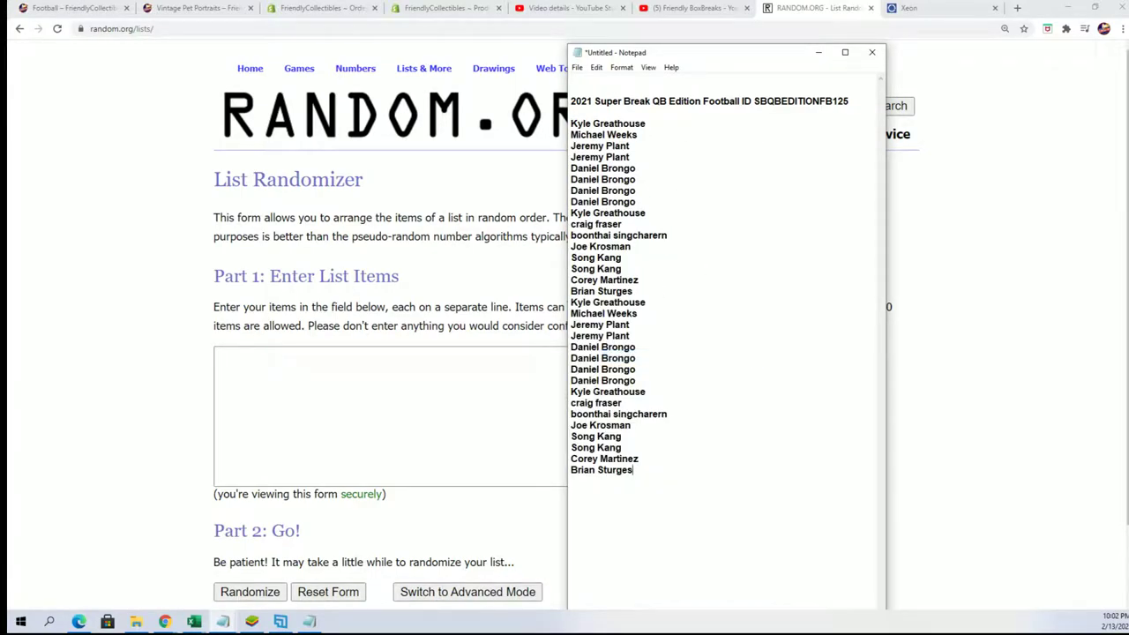
Close the NBA workbook without saving and return to the randomizer page
{"action": "key", "text": "alt+Tab"}
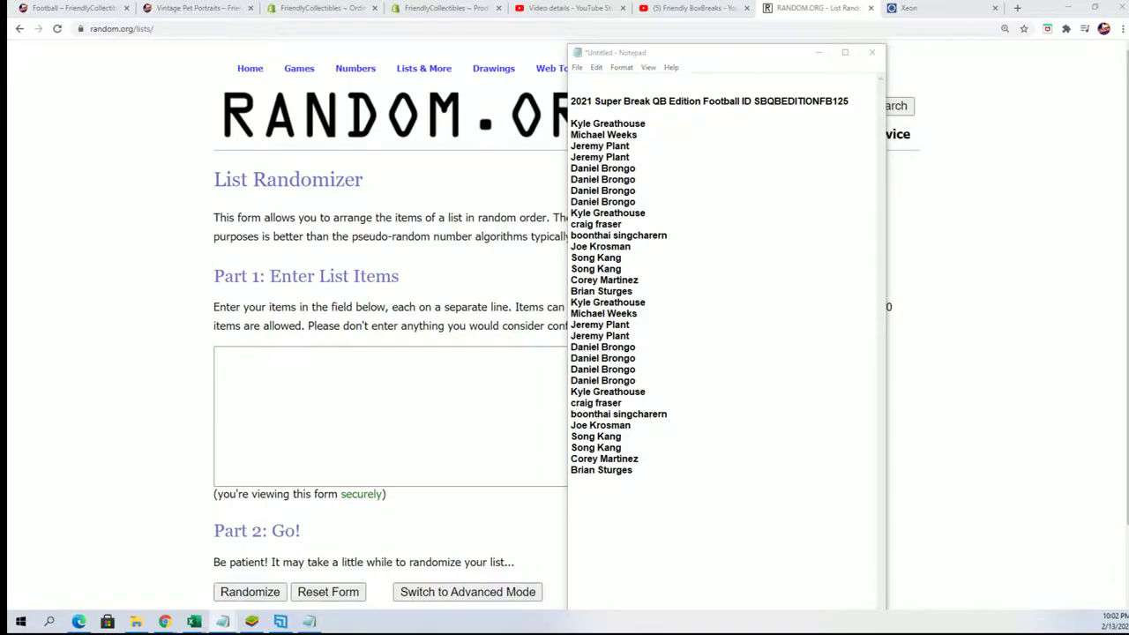
{"action": "key", "text": "alt+Tab"}
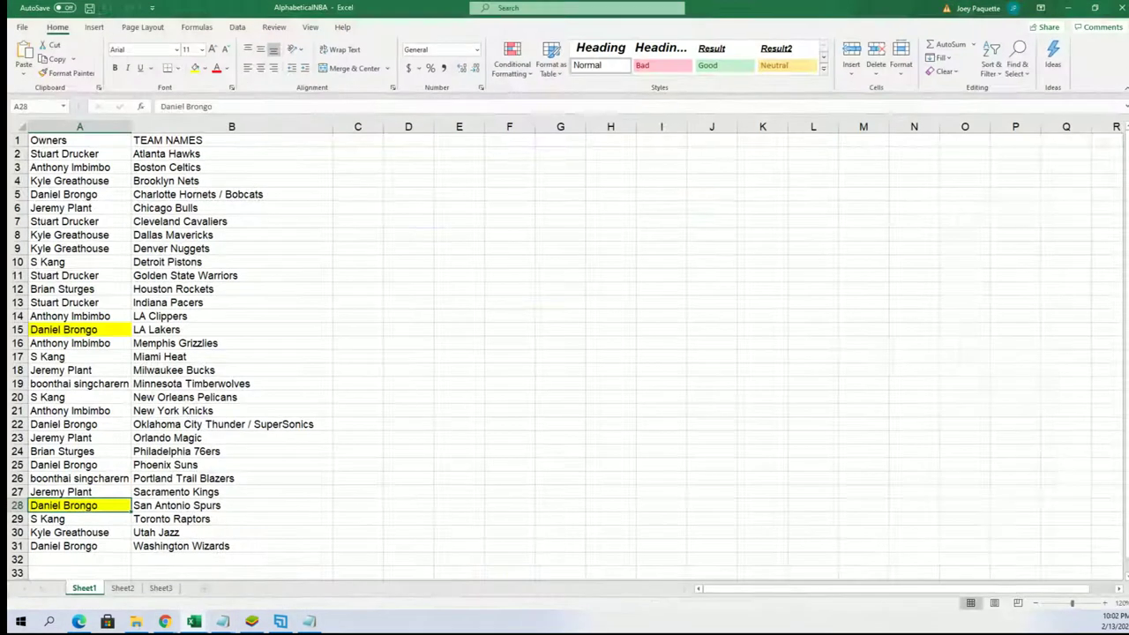
{"action": "left_click", "coordinate": [1117, 8]}
{"action": "left_click", "coordinate": [621, 336]}
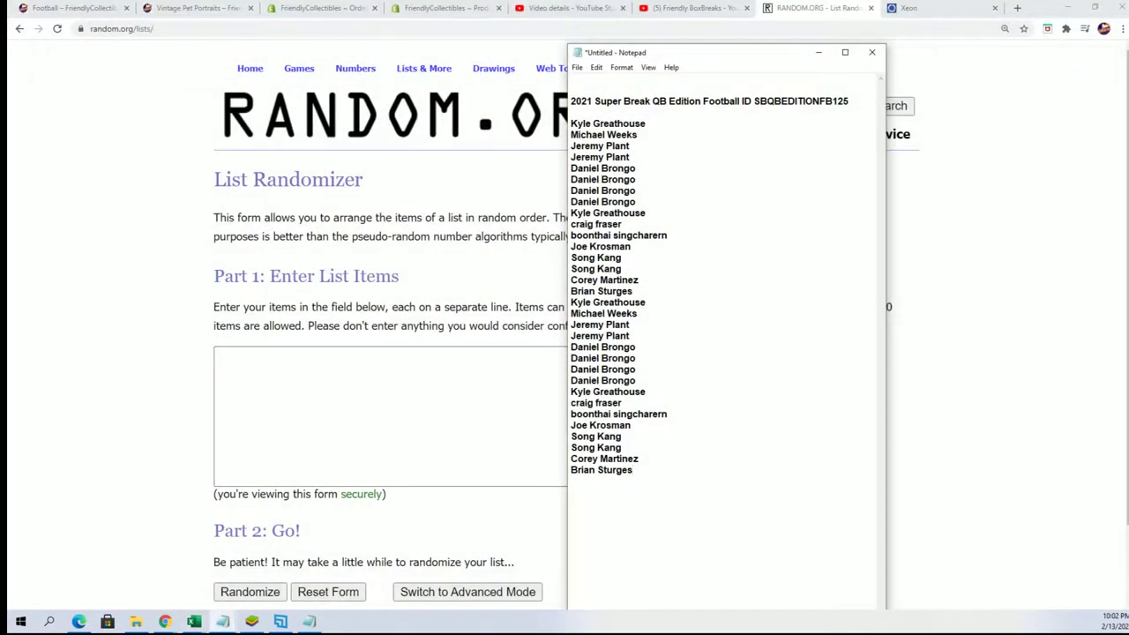
{"action": "left_click", "coordinate": [265, 370]}
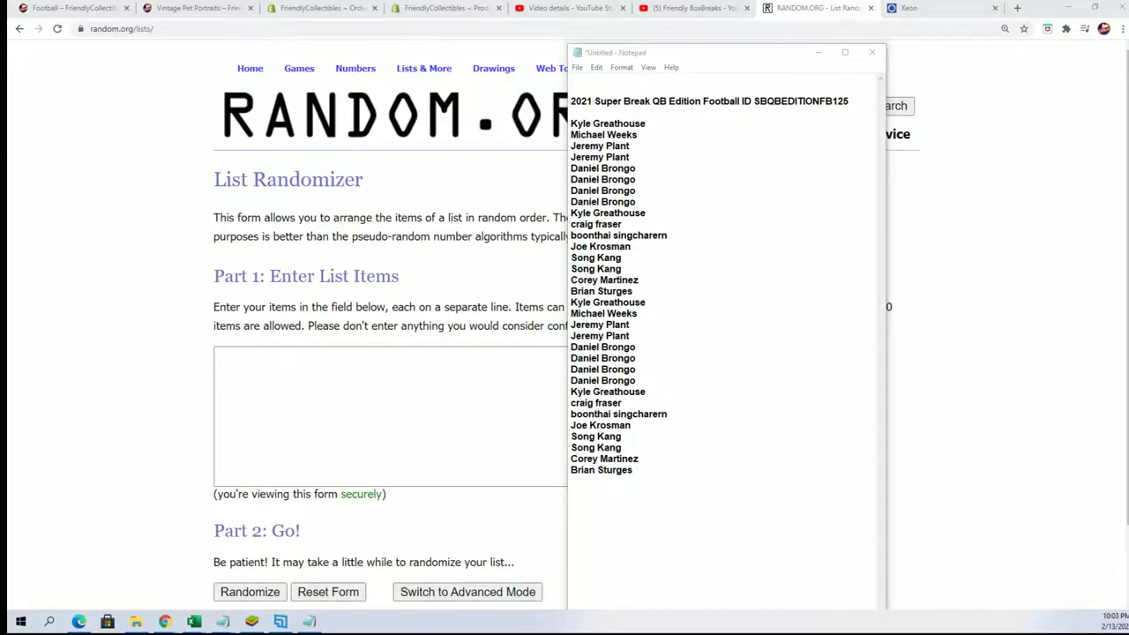
Copy the 32 team names in B2:B33 of the Alpha NFL workbook
{"action": "left_click", "coordinate": [194, 621]}
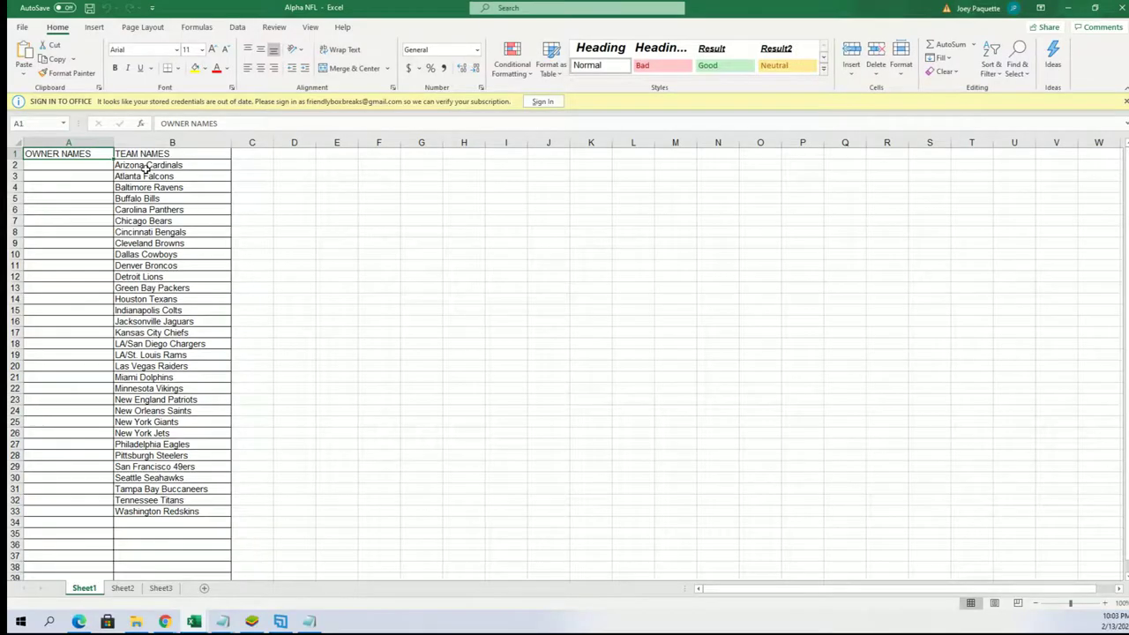
{"action": "left_click_drag", "start_coordinate": [149, 165], "coordinate": [209, 522]}
{"action": "right_click", "coordinate": [168, 247]}
{"action": "left_click", "coordinate": [203, 280]}
Shrink the workbook window and close orders_export without saving
{"action": "left_click_drag", "start_coordinate": [750, 8], "coordinate": [238, 55]}
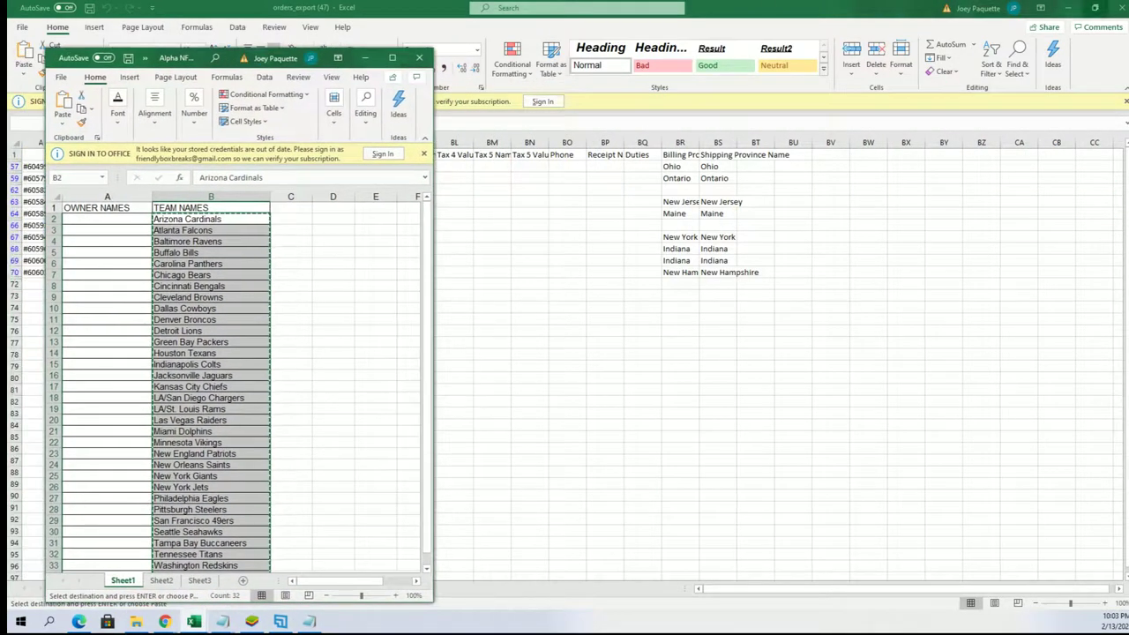
{"action": "left_click", "coordinate": [1119, 8]}
{"action": "left_click", "coordinate": [570, 333]}
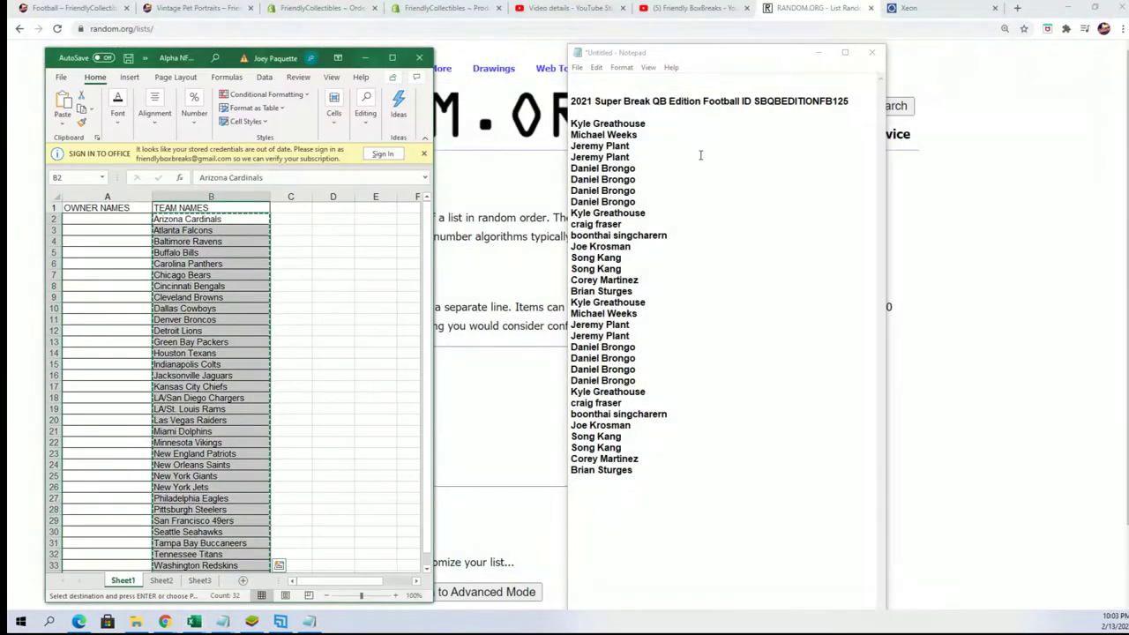
Paste the team names below the owner names in Notepad, then clear column B in Excel
{"action": "left_click", "coordinate": [708, 499]}
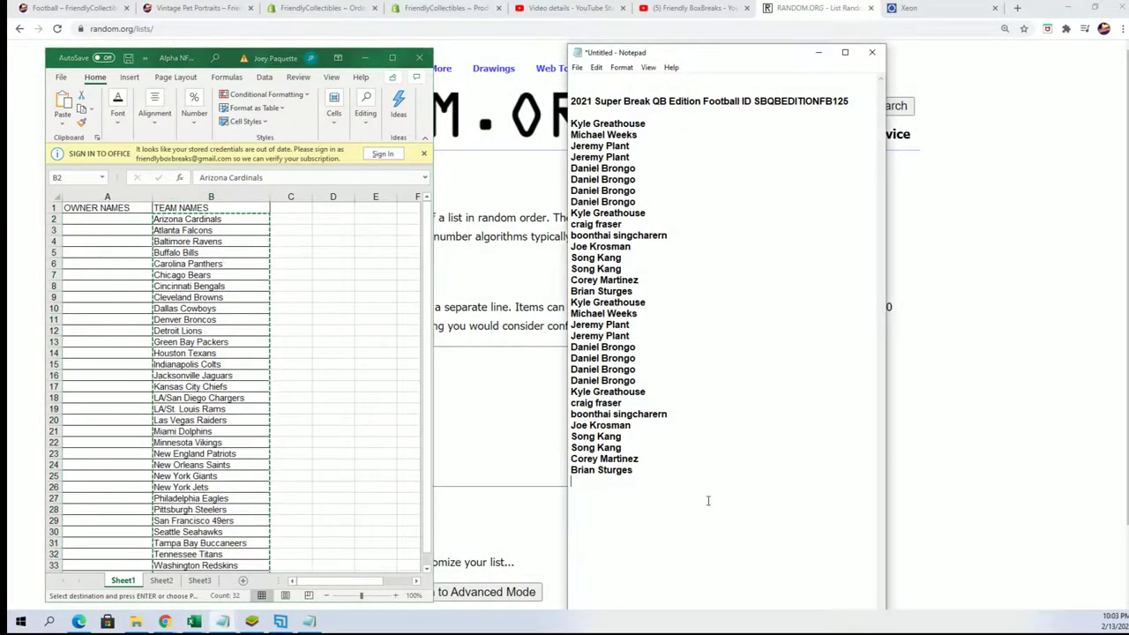
{"action": "key", "text": "ctrl+v"}
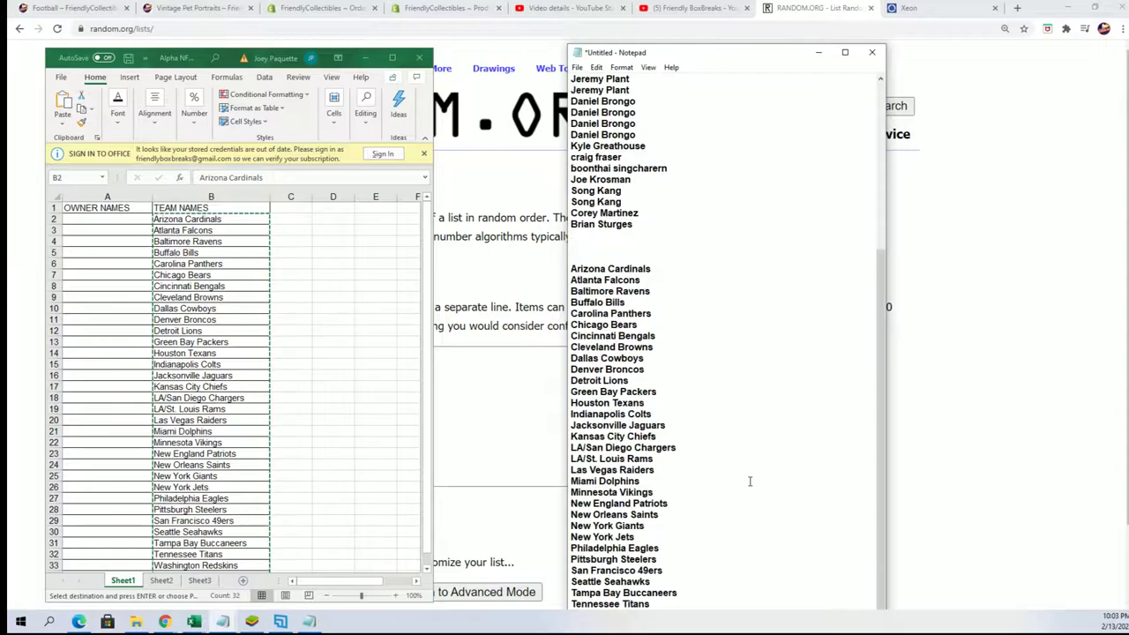
{"action": "key", "text": "alt+Tab"}
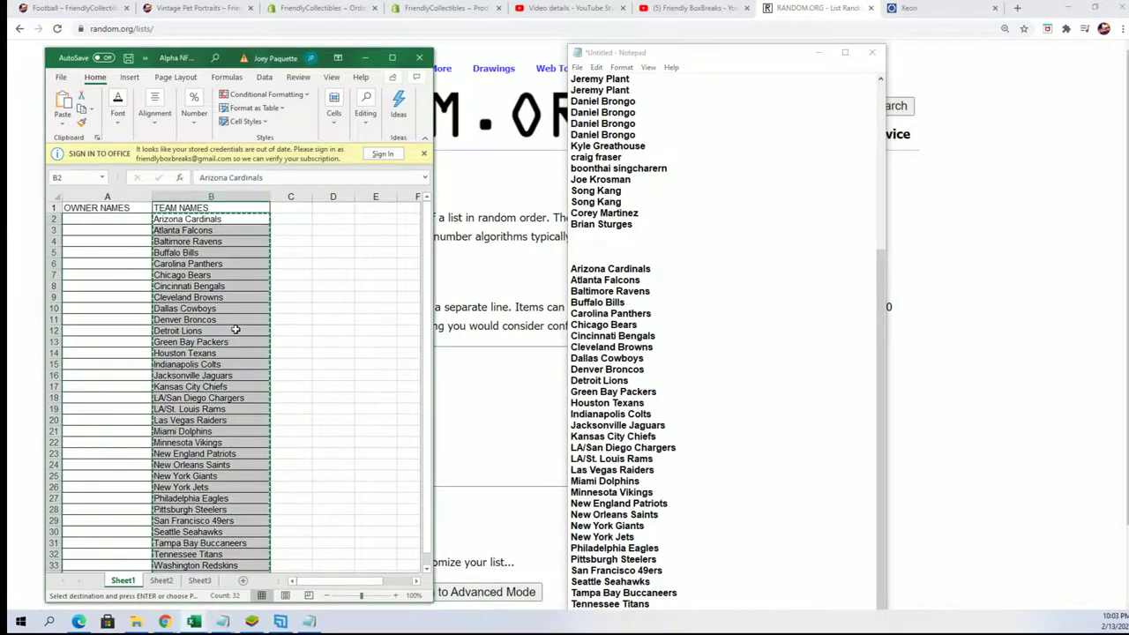
{"action": "key", "text": "Delete"}
{"action": "left_click", "coordinate": [425, 155]}
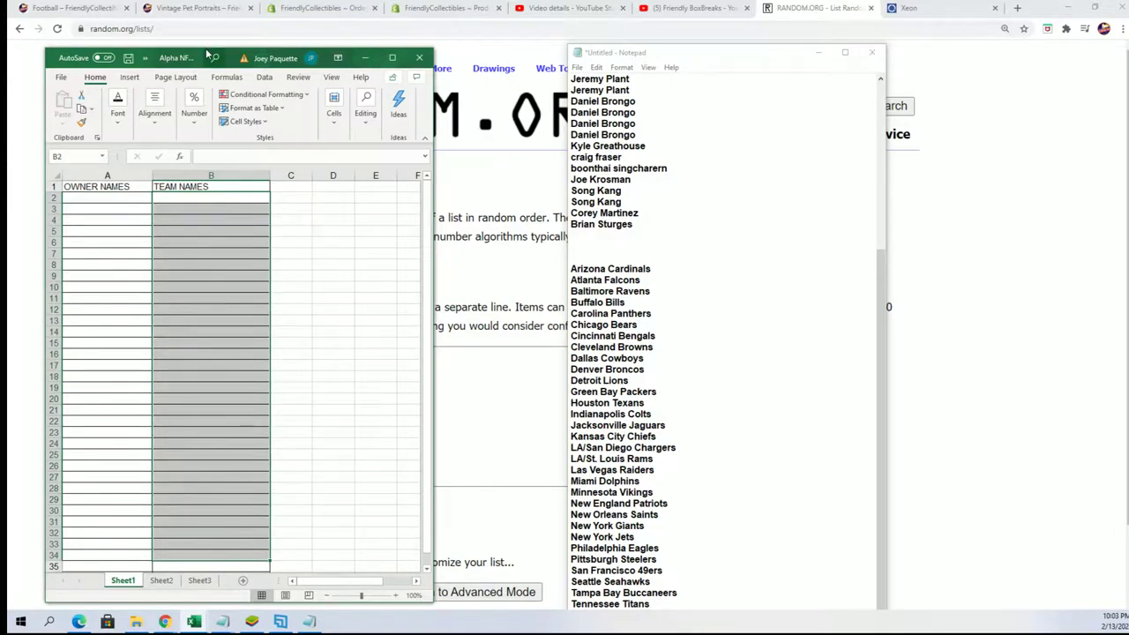
Copy the 32 owner names from Notepad into the randomizer's list box
{"action": "left_click", "coordinate": [366, 57]}
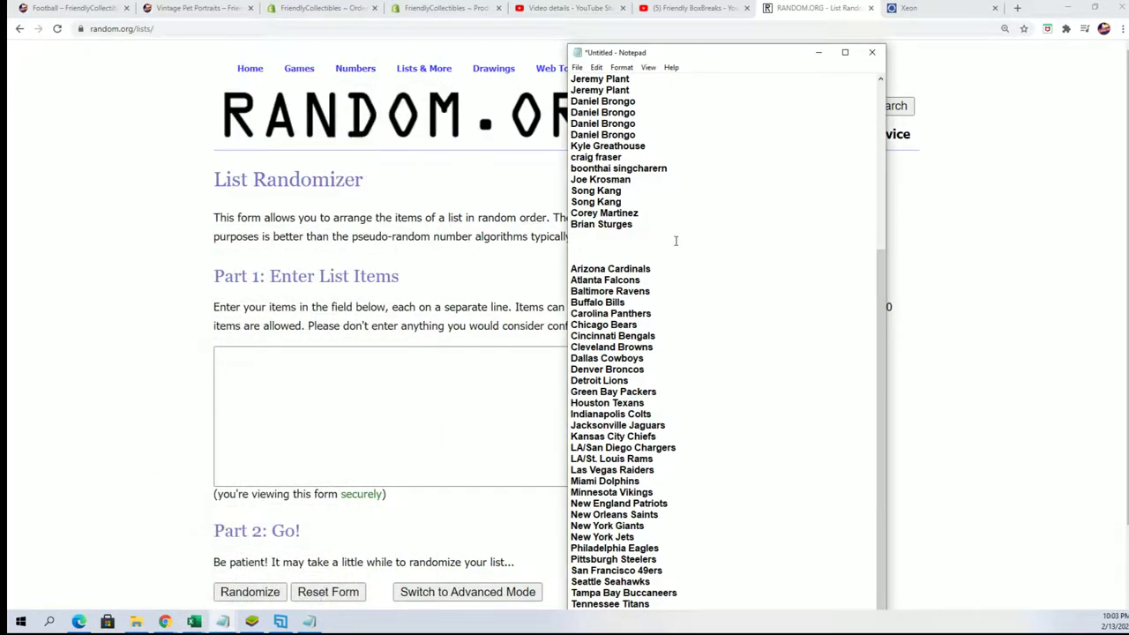
{"action": "left_click_drag", "start_coordinate": [676, 238], "coordinate": [548, 129]}
{"action": "right_click", "coordinate": [587, 135]}
{"action": "left_click", "coordinate": [611, 176]}
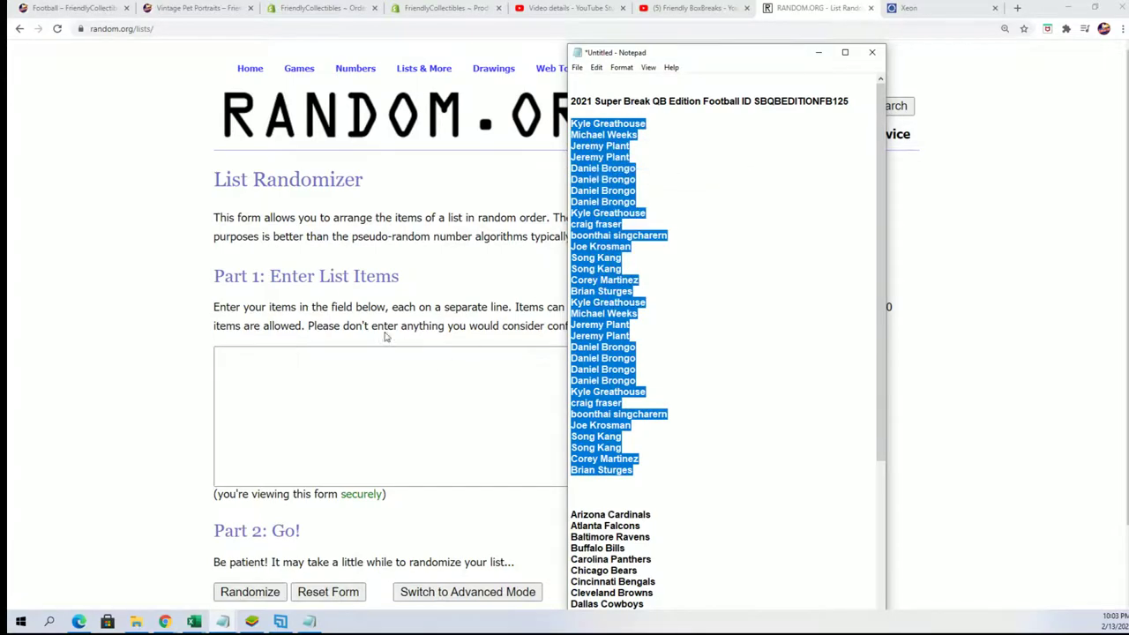
{"action": "left_click", "coordinate": [315, 365]}
{"action": "right_click", "coordinate": [315, 366]}
{"action": "left_click", "coordinate": [341, 459]}
Randomize the owner list, then reshuffle it five more times with Again!
{"action": "scroll", "coordinate": [693, 472], "scroll_direction": "down", "scroll_amount": 1}
{"action": "left_click", "coordinate": [249, 502]}
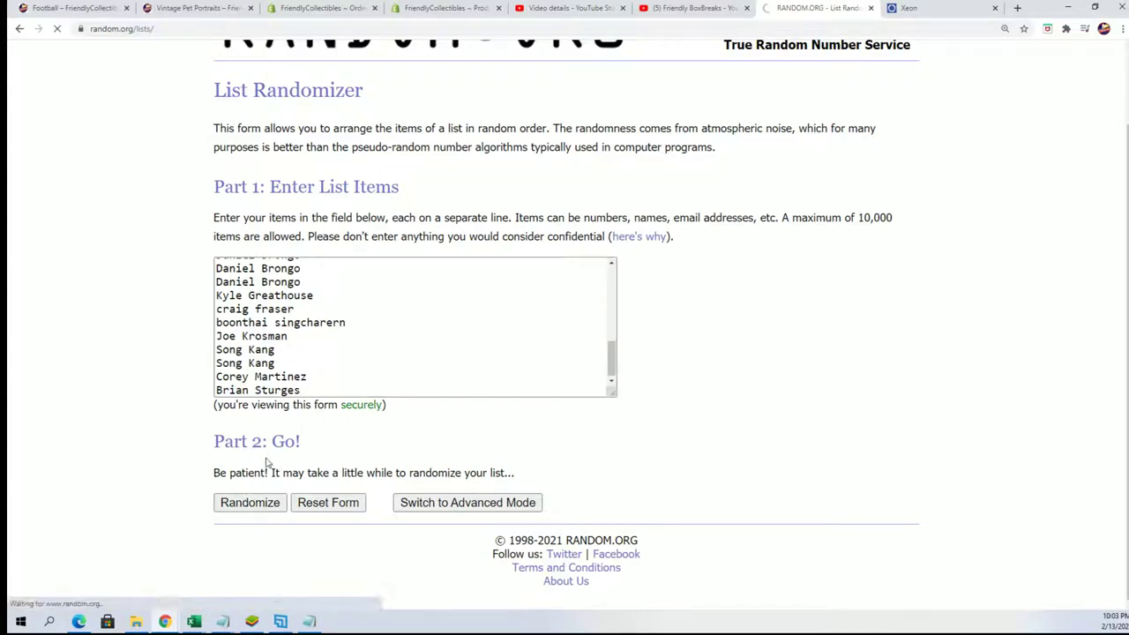
{"action": "scroll", "coordinate": [269, 415], "scroll_direction": "down", "scroll_amount": 3}
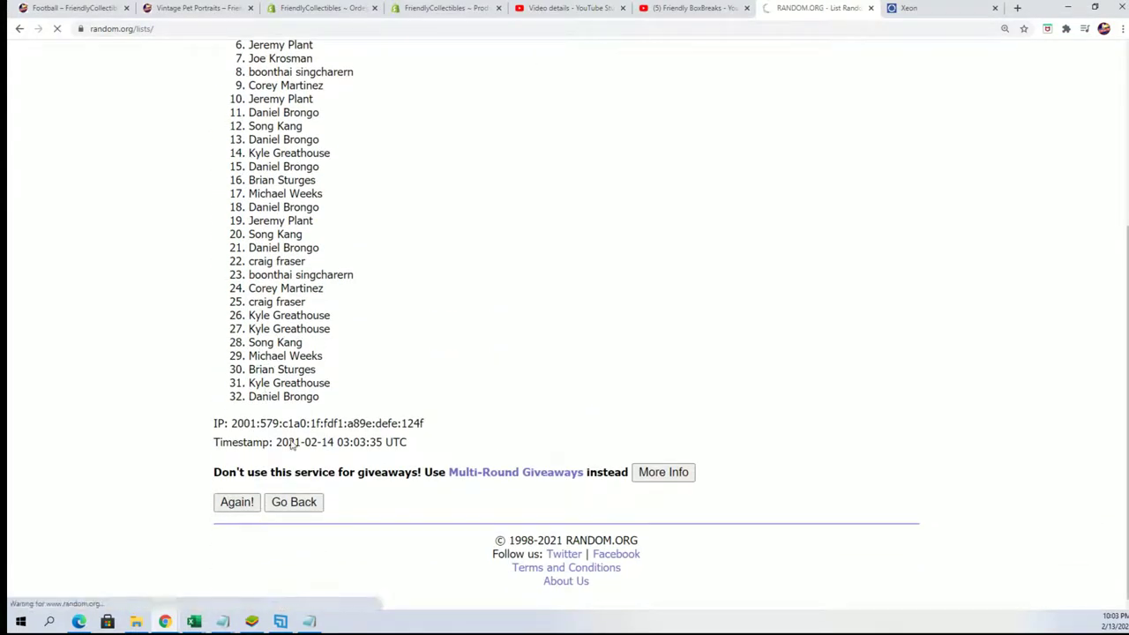
{"action": "left_click", "coordinate": [237, 501]}
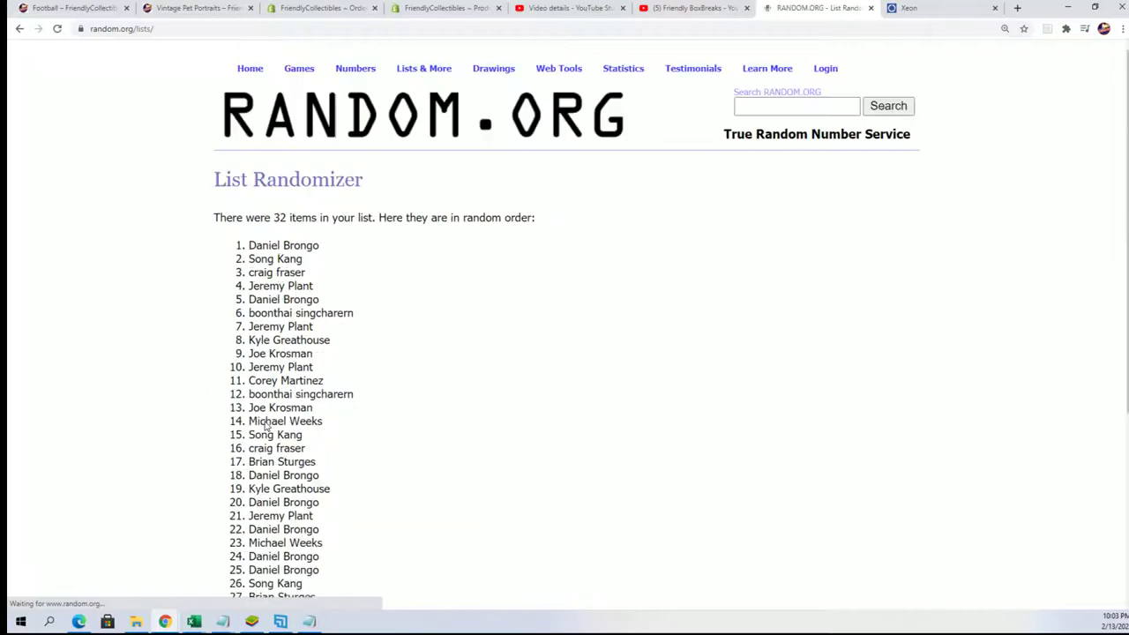
{"action": "scroll", "coordinate": [269, 437], "scroll_direction": "down", "scroll_amount": 3}
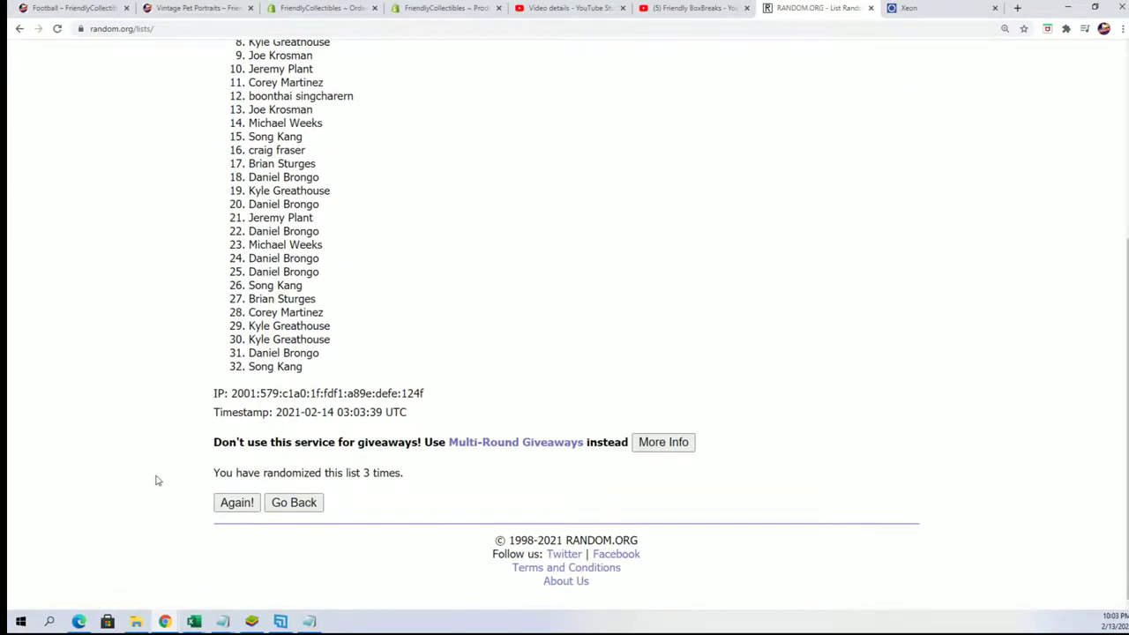
{"action": "left_click", "coordinate": [235, 503]}
{"action": "scroll", "coordinate": [240, 432], "scroll_direction": "down", "scroll_amount": 3}
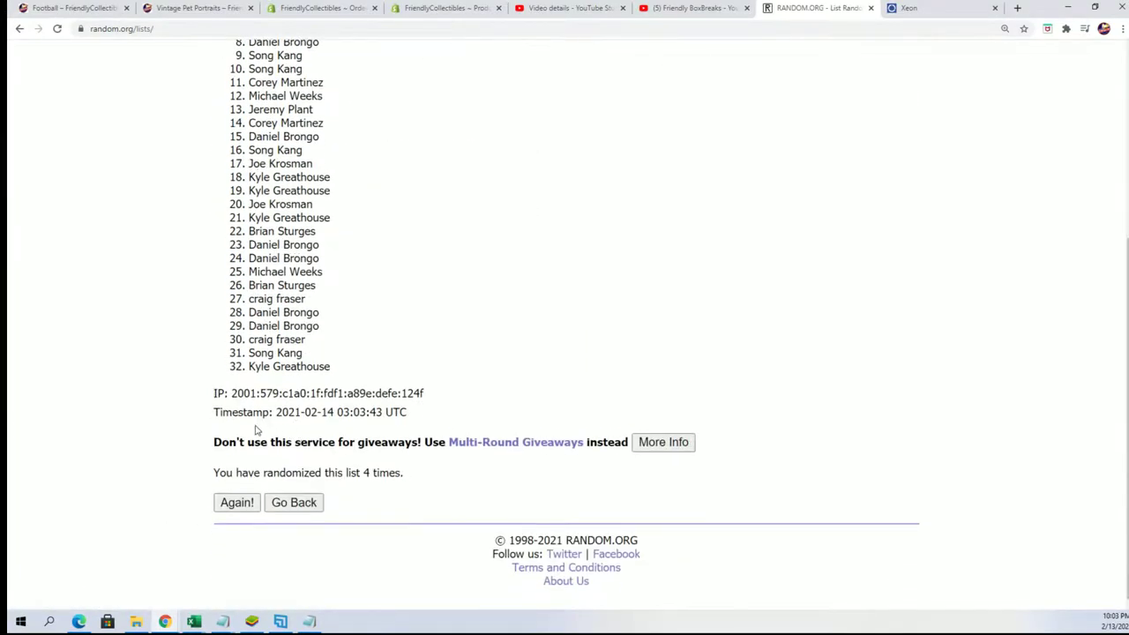
{"action": "left_click", "coordinate": [236, 503]}
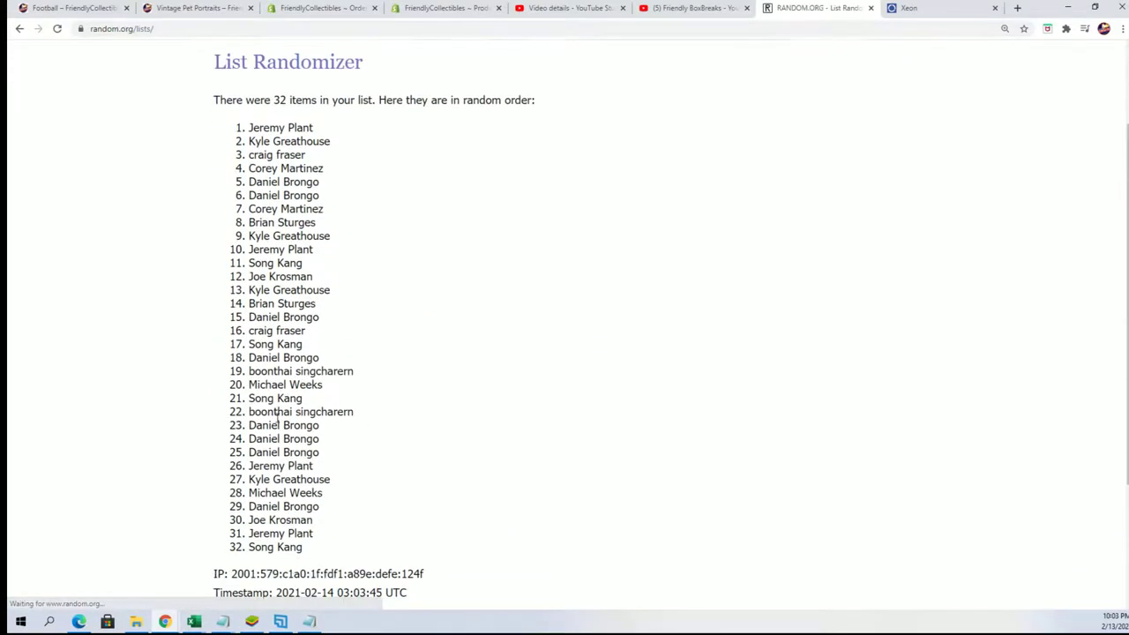
{"action": "scroll", "coordinate": [276, 424], "scroll_direction": "down", "scroll_amount": 3}
{"action": "left_click", "coordinate": [234, 501]}
{"action": "scroll", "coordinate": [364, 461], "scroll_direction": "down", "scroll_amount": 3}
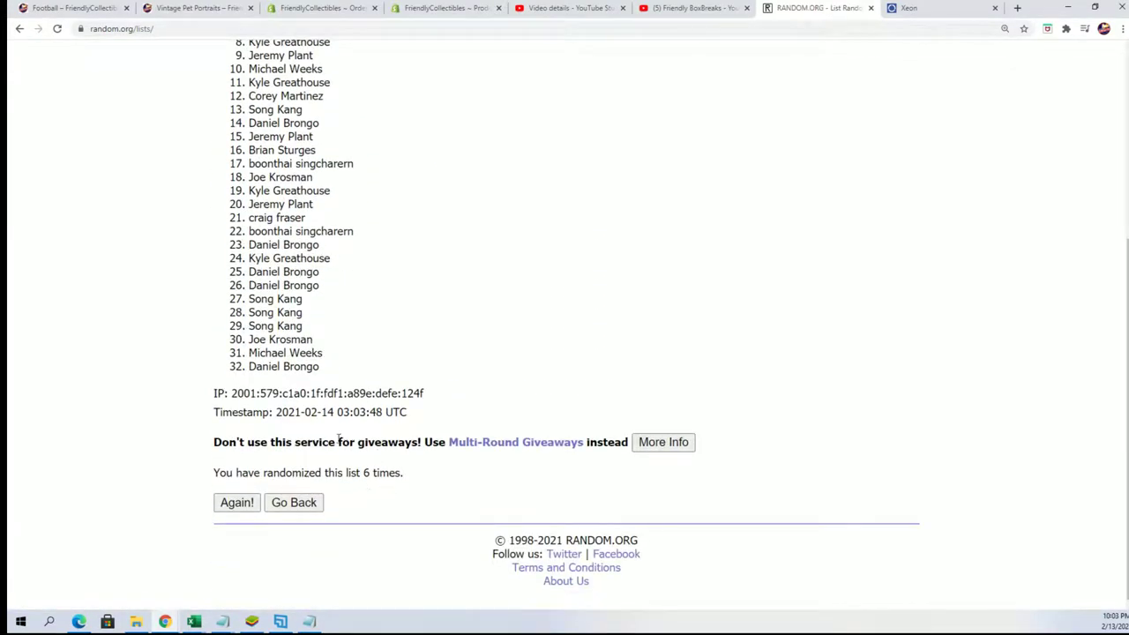
{"action": "left_click", "coordinate": [237, 501]}
Paste the randomized owner names into A2:A33 of Alpha NFL as plain text
{"action": "left_click_drag", "start_coordinate": [248, 130], "coordinate": [361, 553]}
{"action": "right_click", "coordinate": [266, 390]}
{"action": "left_click", "coordinate": [300, 402]}
{"action": "key", "text": "alt+Tab"}
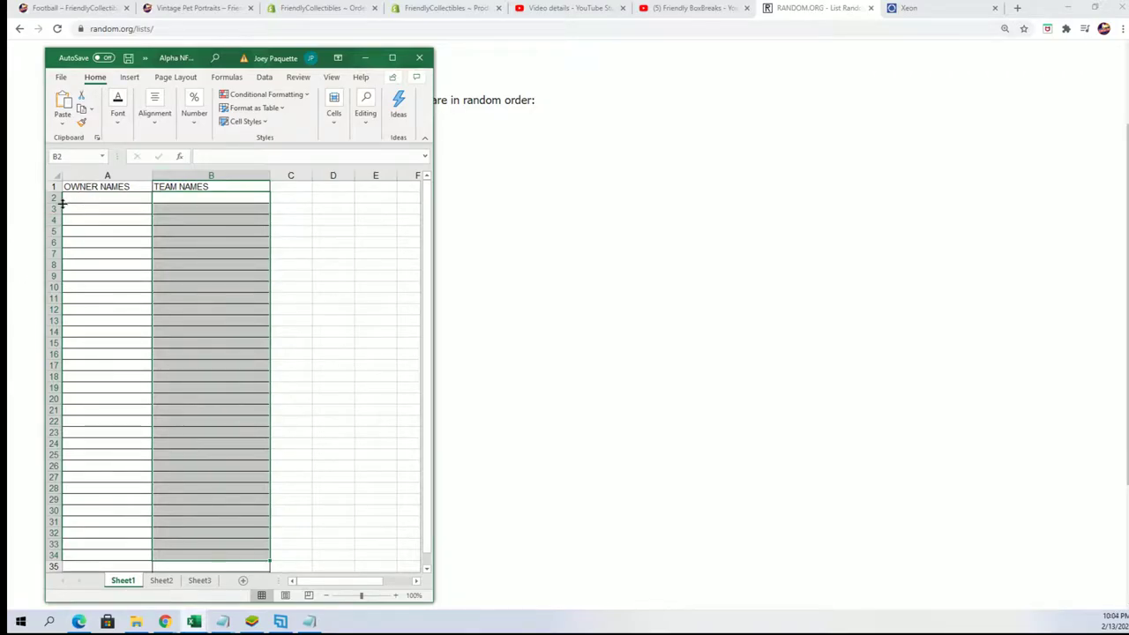
{"action": "left_click", "coordinate": [80, 195]}
{"action": "right_click", "coordinate": [81, 196]}
{"action": "left_click", "coordinate": [106, 275]}
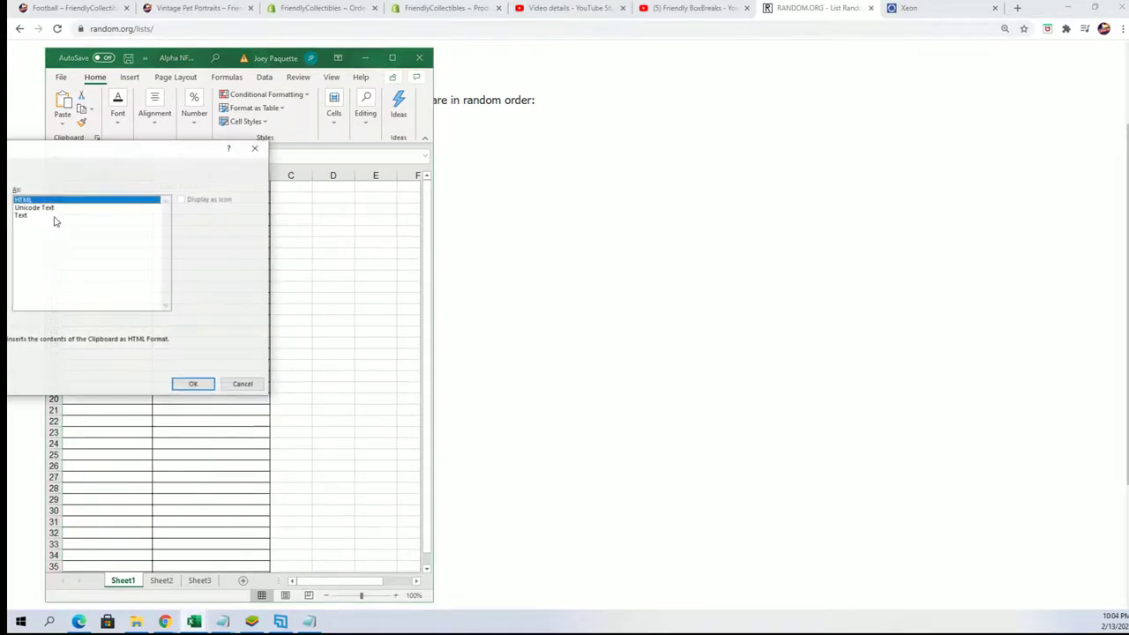
{"action": "left_click", "coordinate": [21, 216]}
{"action": "left_click", "coordinate": [193, 385]}
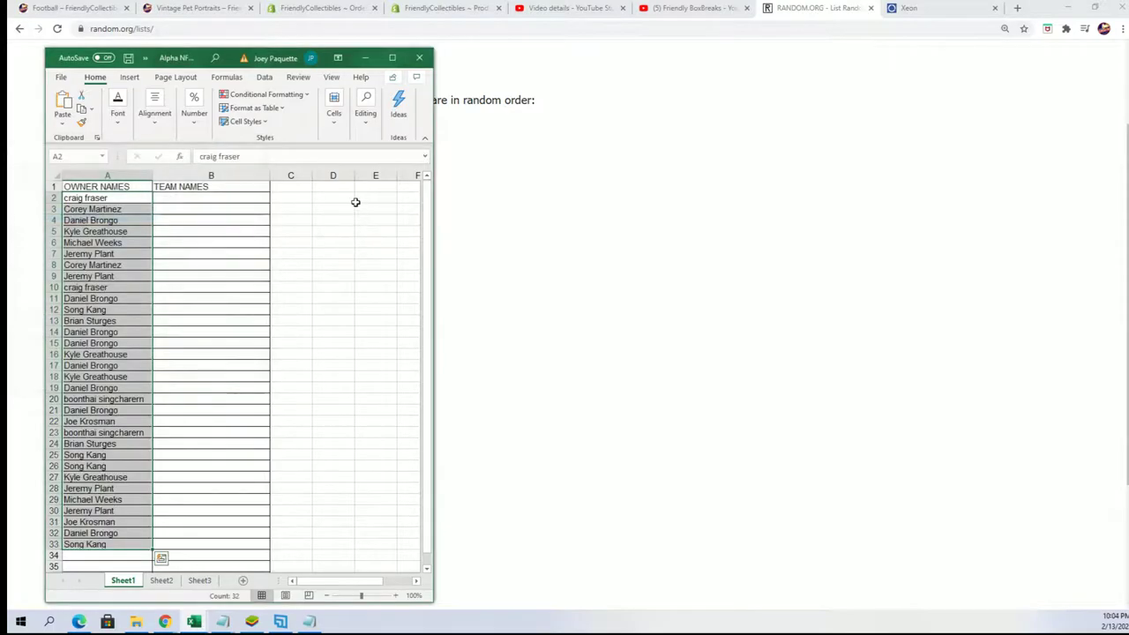
Maximize the workbook, zoom the sheet to 120%, and select cell B2
{"action": "left_click", "coordinate": [392, 57]}
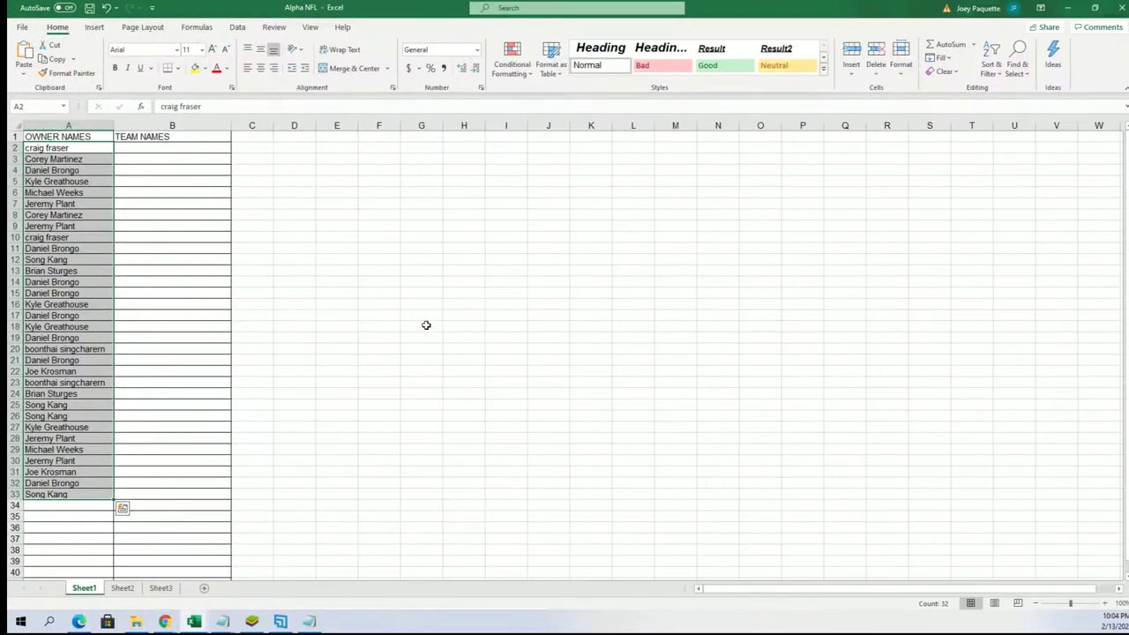
{"action": "left_click", "coordinate": [1104, 604]}
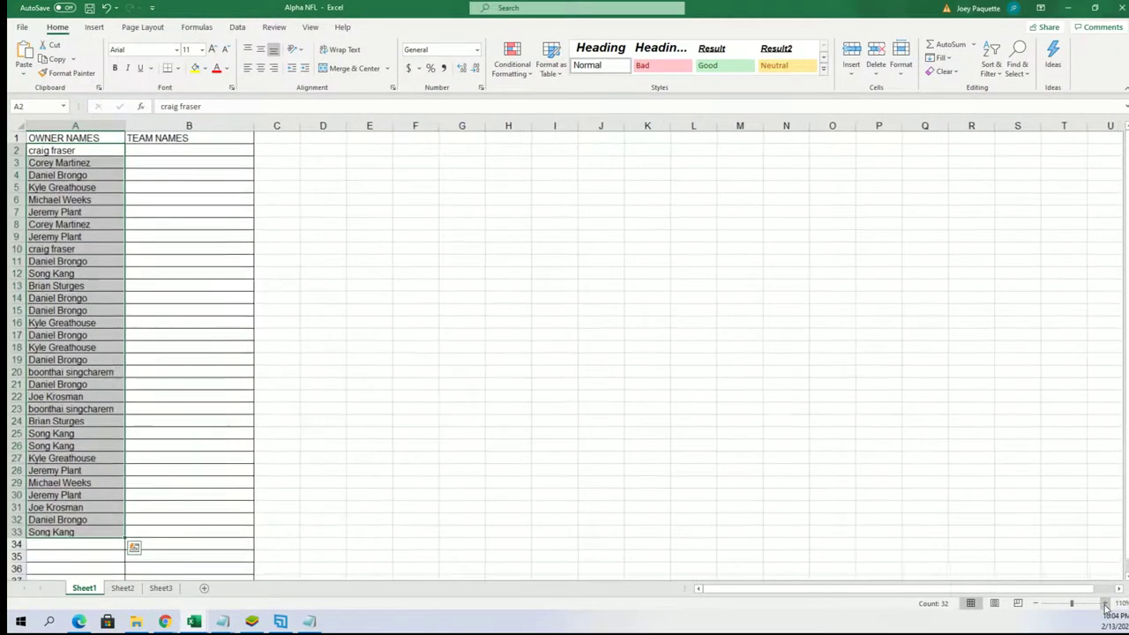
{"action": "left_click", "coordinate": [1104, 604]}
{"action": "left_click", "coordinate": [176, 156]}
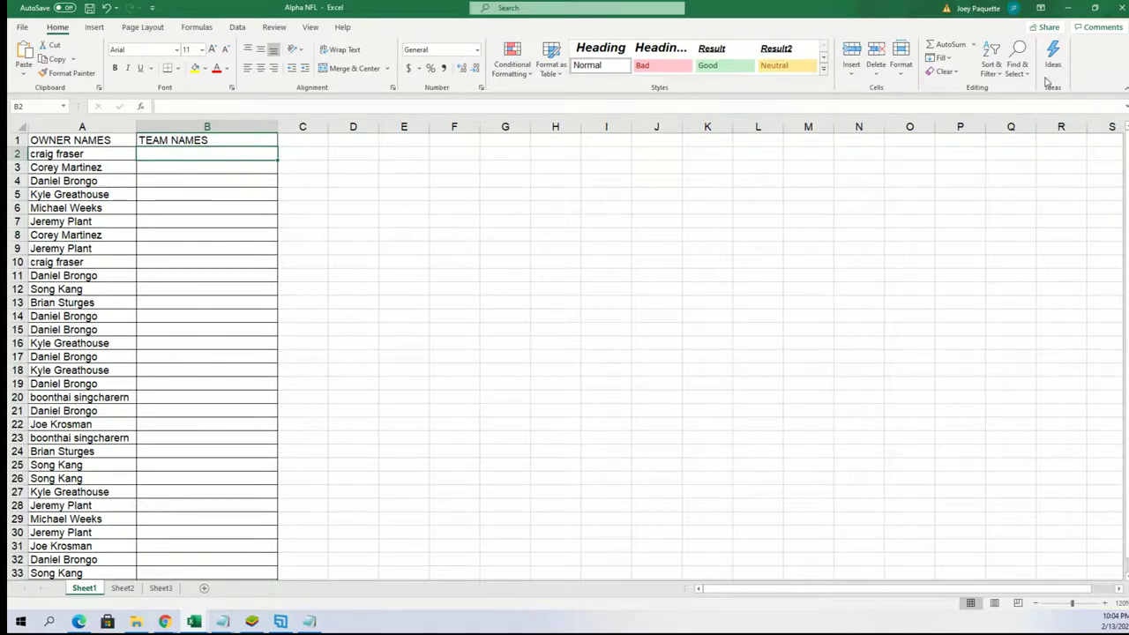
Go back to the empty List Randomizer form
{"action": "left_click", "coordinate": [1071, 11]}
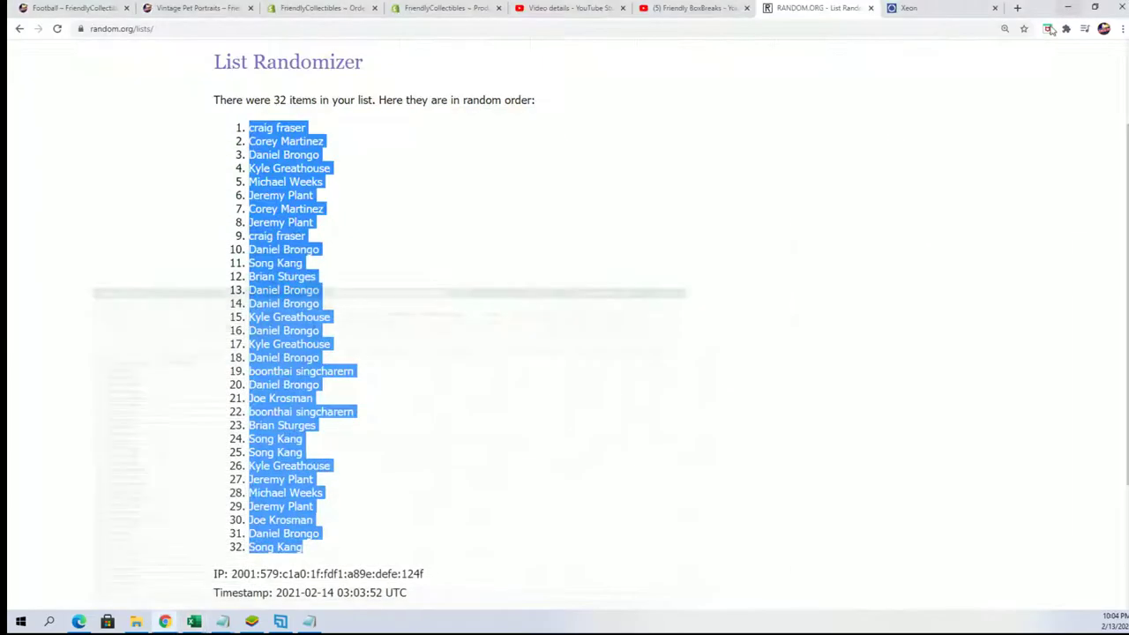
{"action": "scroll", "coordinate": [539, 259], "scroll_direction": "up", "scroll_amount": 3}
{"action": "left_click", "coordinate": [432, 90]}
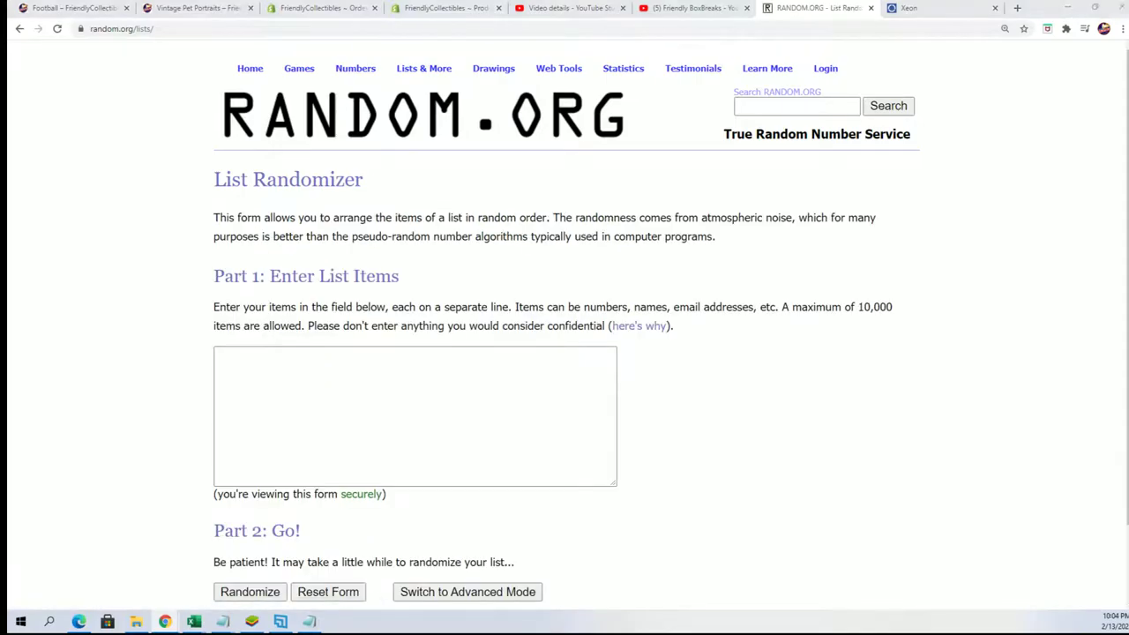
Select the whole list of NFL team names in Notepad, ending at Washington Redskins
{"action": "key", "text": "alt+Tab"}
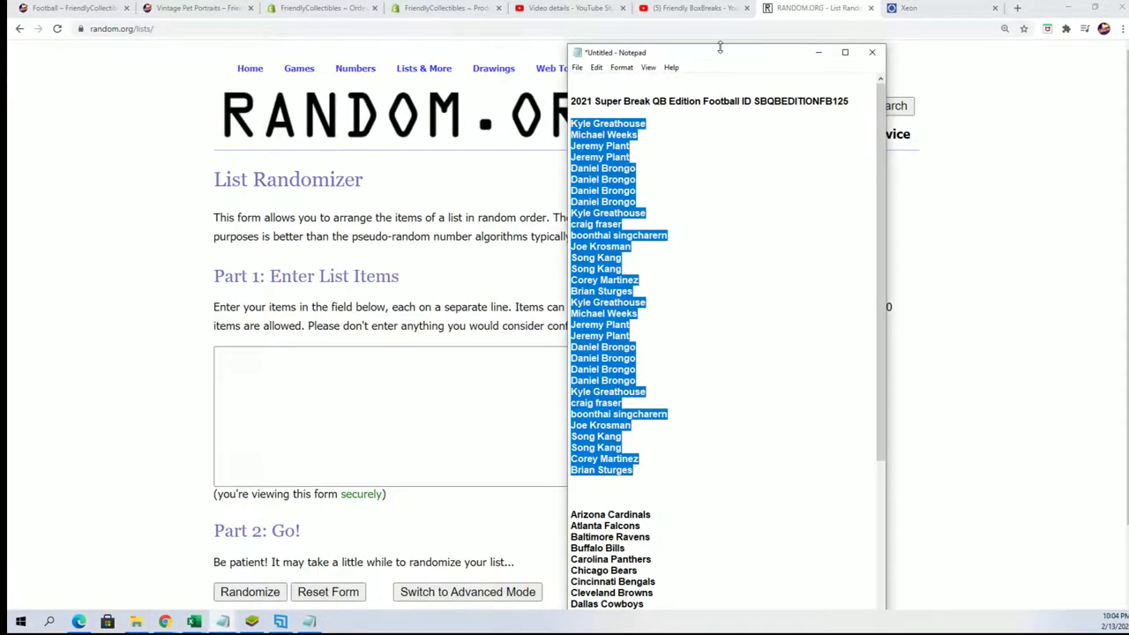
{"action": "left_click_drag", "start_coordinate": [720, 47], "coordinate": [720, 2]}
{"action": "scroll", "coordinate": [703, 432], "scroll_direction": "down", "scroll_amount": 7}
{"action": "left_click", "coordinate": [672, 593]}
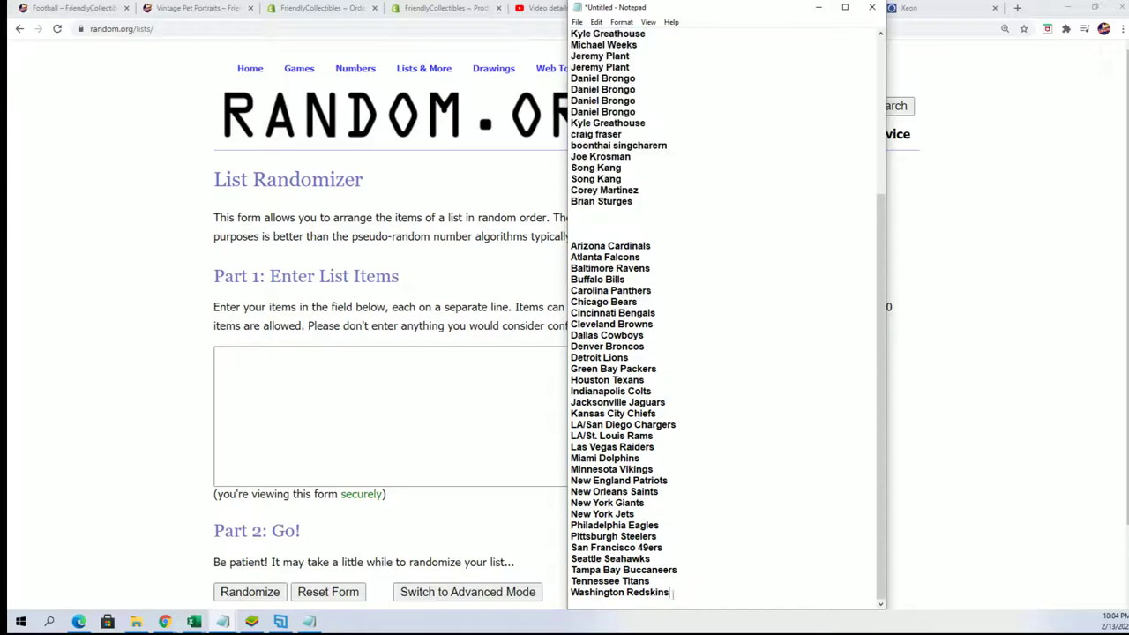
{"action": "left_click_drag", "start_coordinate": [672, 592], "coordinate": [570, 247]}
{"action": "right_click", "coordinate": [594, 258]}
Copy the selected team names and paste them into the randomizer's list box
{"action": "left_click", "coordinate": [679, 300]}
{"action": "left_click", "coordinate": [252, 356]}
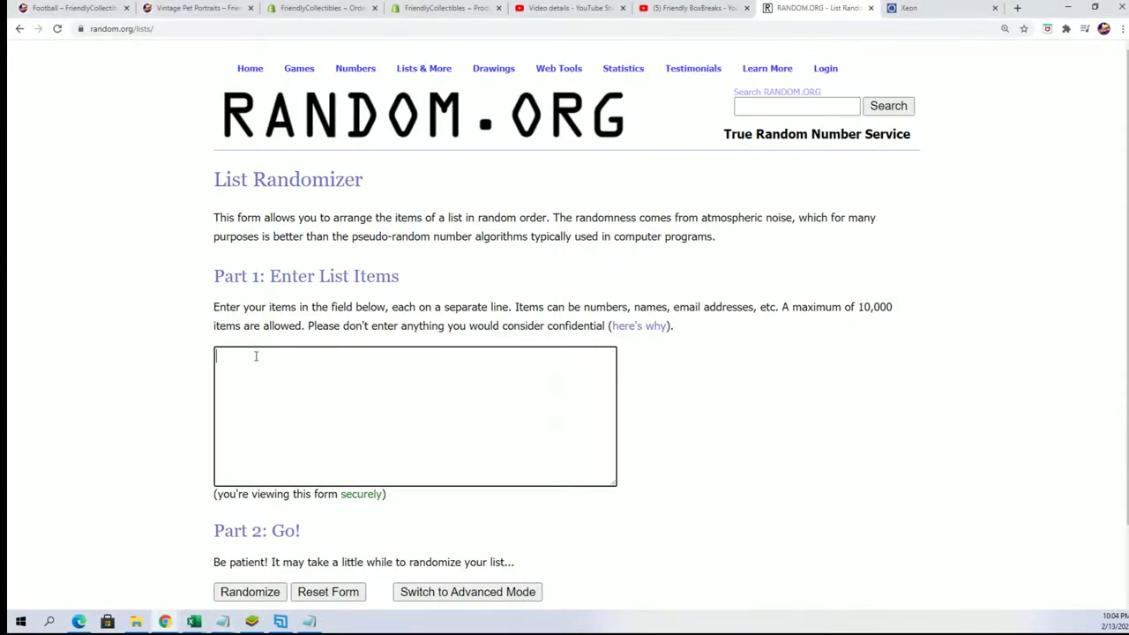
{"action": "right_click", "coordinate": [252, 356]}
{"action": "left_click", "coordinate": [279, 448]}
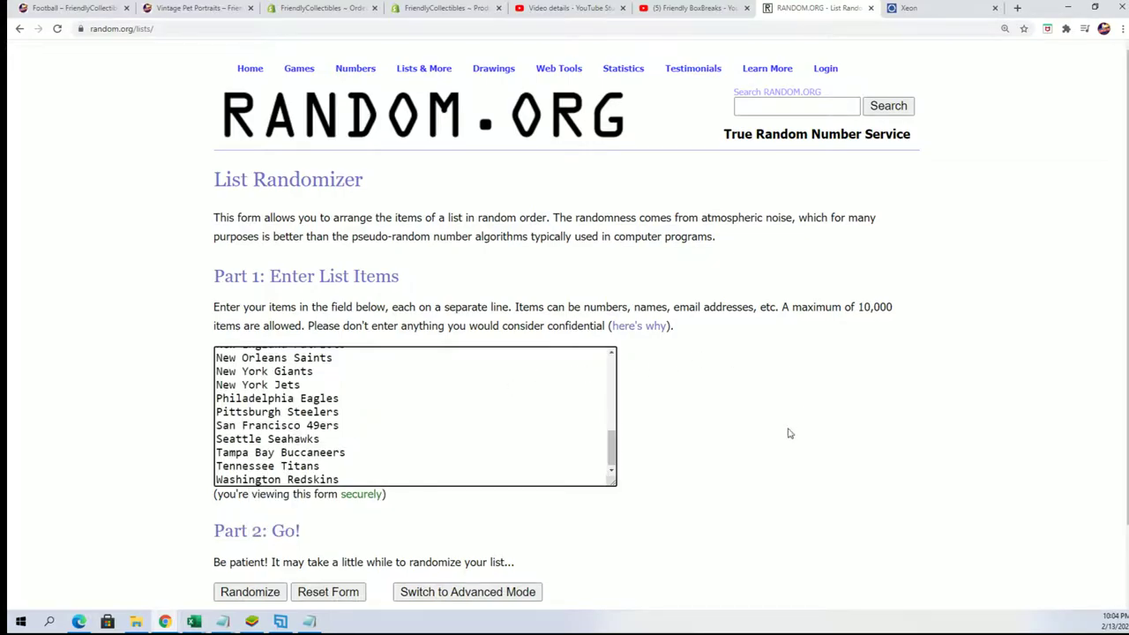
Randomize the team list, then reshuffle it six more times with Again!
{"action": "scroll", "coordinate": [688, 419], "scroll_direction": "down", "scroll_amount": 1}
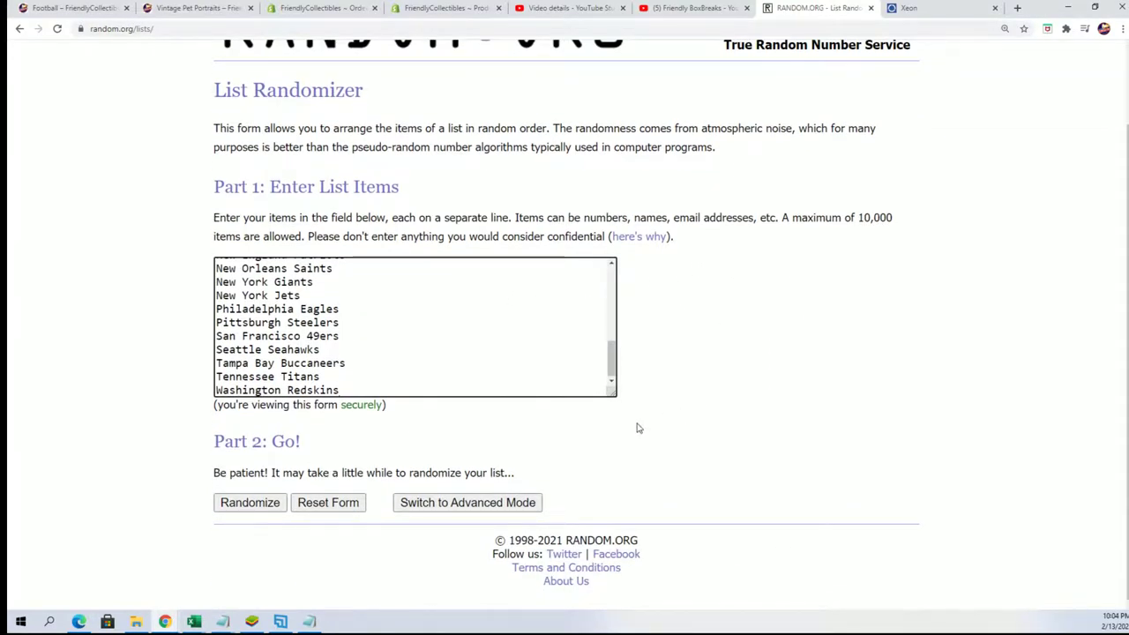
{"action": "scroll", "coordinate": [488, 466], "scroll_direction": "up", "scroll_amount": 1}
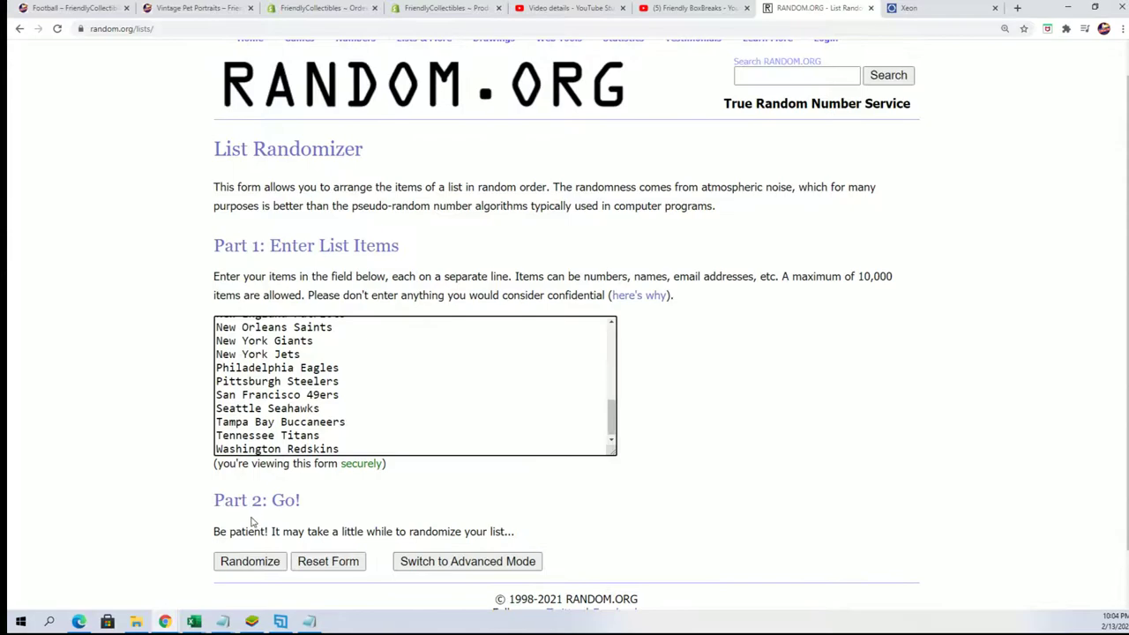
{"action": "scroll", "coordinate": [253, 523], "scroll_direction": "down", "scroll_amount": 1}
{"action": "left_click", "coordinate": [235, 510]}
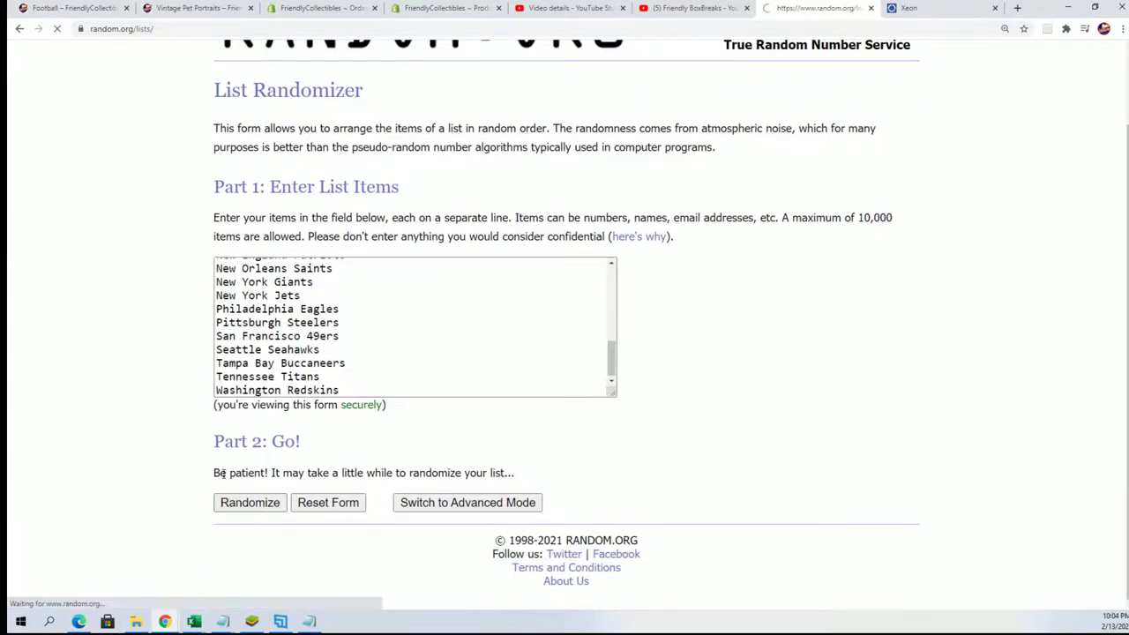
{"action": "scroll", "coordinate": [223, 503], "scroll_direction": "down", "scroll_amount": 3}
{"action": "left_click", "coordinate": [222, 501]}
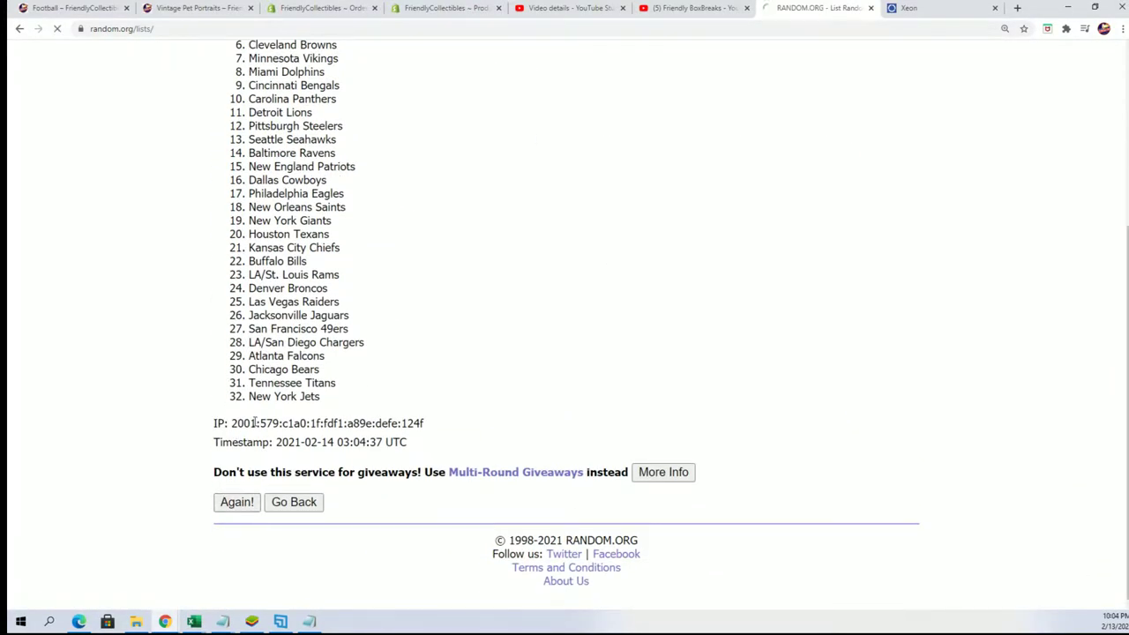
{"action": "scroll", "coordinate": [201, 479], "scroll_direction": "down", "scroll_amount": 3}
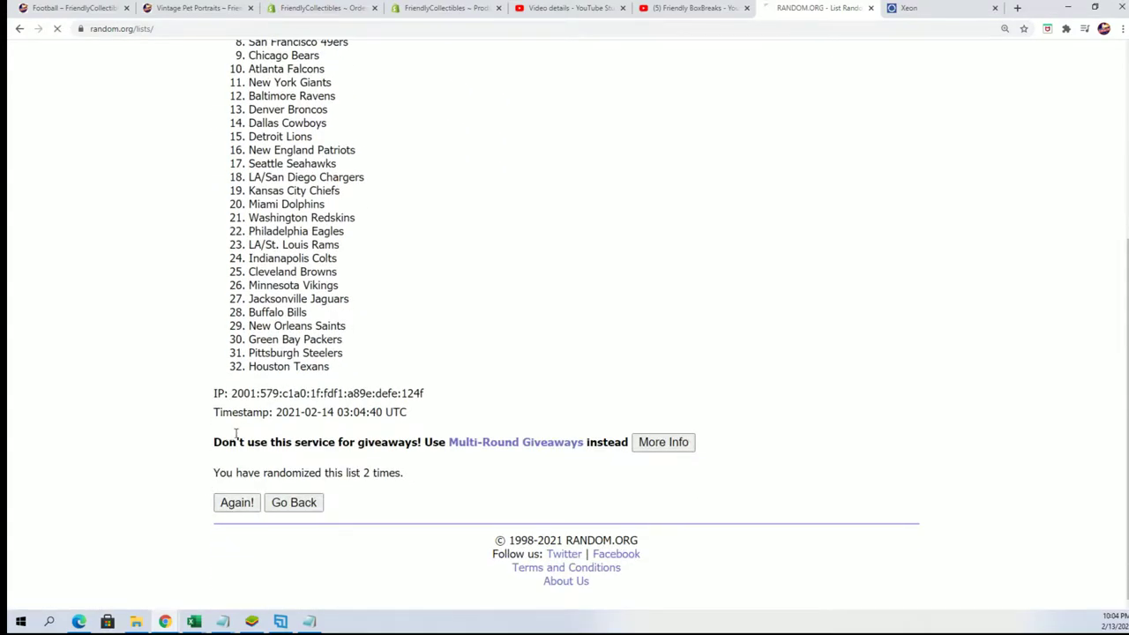
{"action": "left_click", "coordinate": [227, 502]}
{"action": "scroll", "coordinate": [281, 459], "scroll_direction": "down", "scroll_amount": 3}
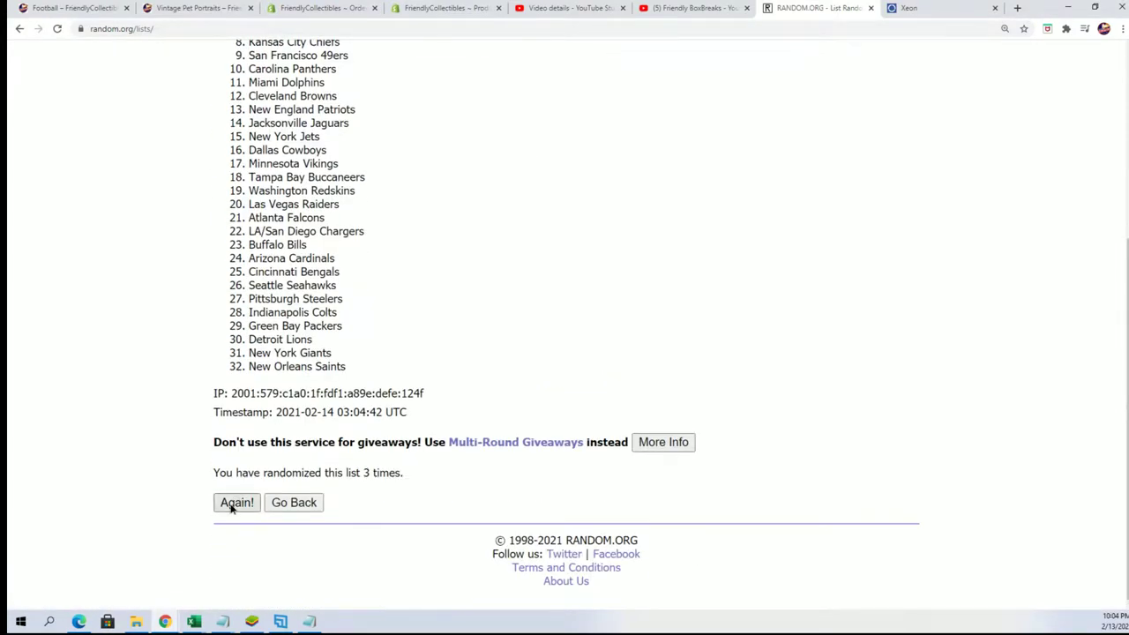
{"action": "left_click", "coordinate": [235, 502]}
{"action": "scroll", "coordinate": [265, 485], "scroll_direction": "down", "scroll_amount": 5}
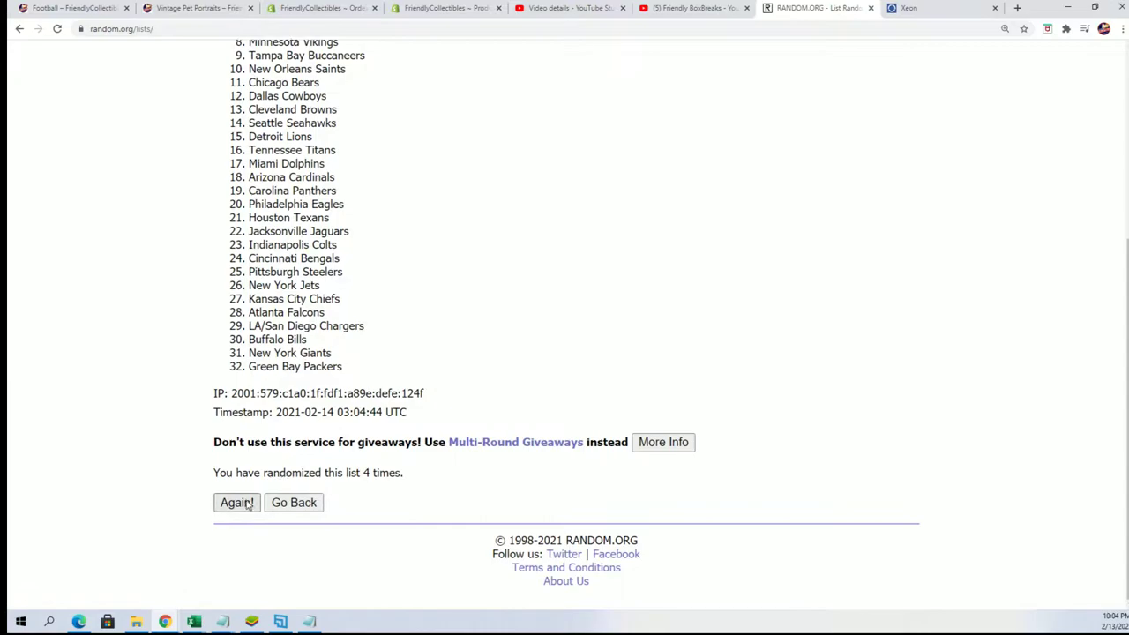
{"action": "left_click", "coordinate": [236, 505]}
{"action": "scroll", "coordinate": [247, 438], "scroll_direction": "down", "scroll_amount": 5}
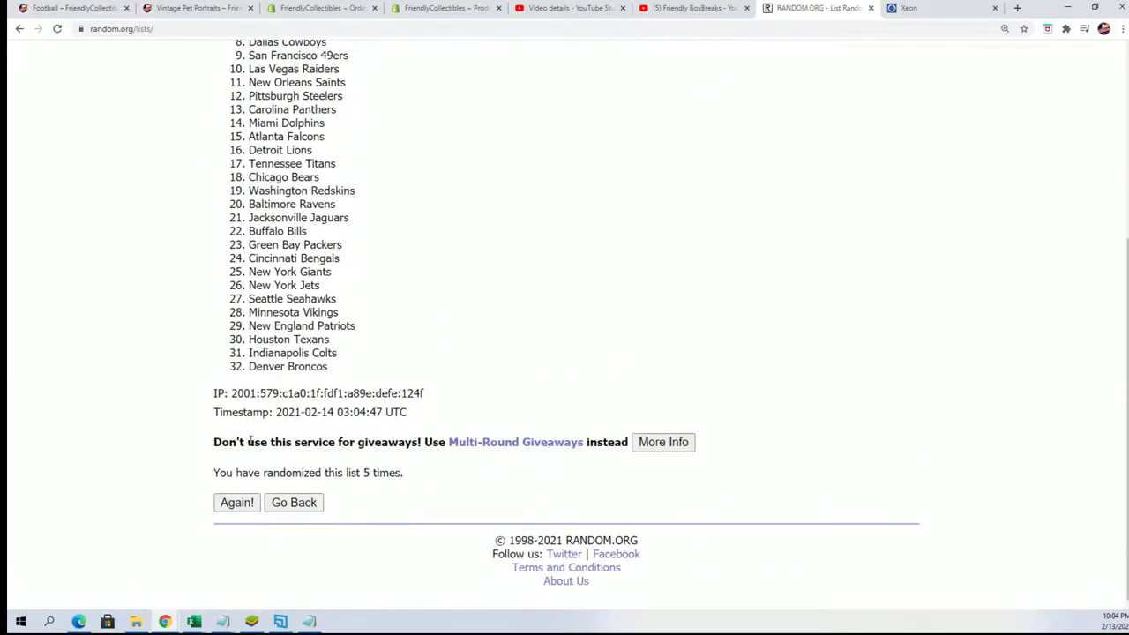
{"action": "left_click", "coordinate": [232, 503]}
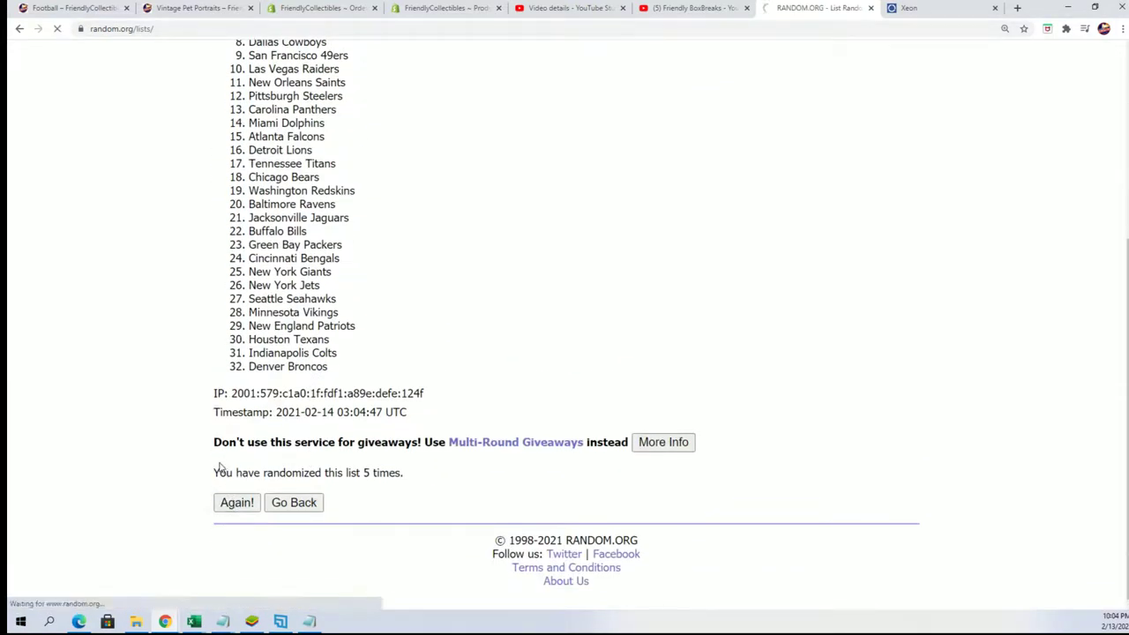
{"action": "scroll", "coordinate": [228, 459], "scroll_direction": "down", "scroll_amount": 4}
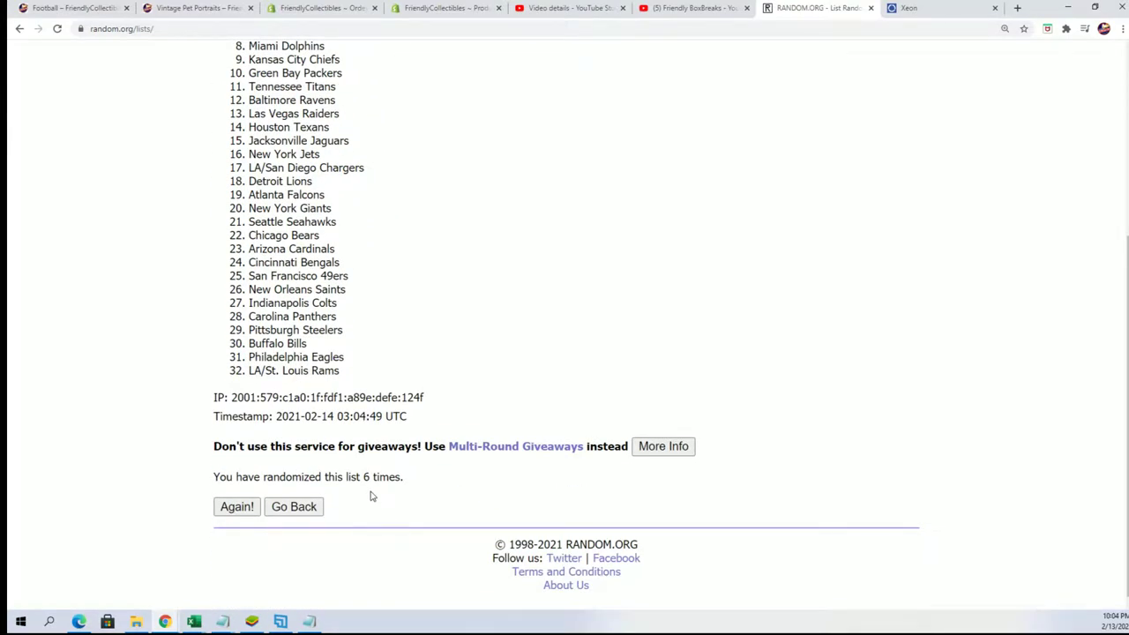
{"action": "left_click", "coordinate": [231, 506]}
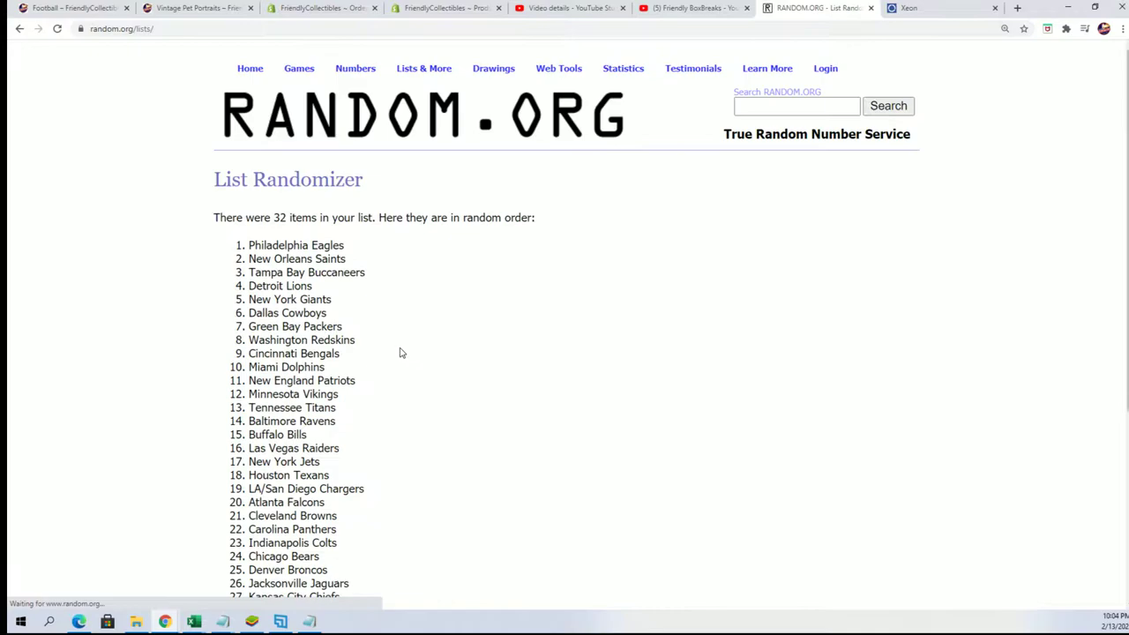
Select the shuffled team list from Philadelphia Eagles to Seattle Seahawks and copy it
{"action": "scroll", "coordinate": [399, 353], "scroll_direction": "down", "scroll_amount": 1}
{"action": "left_click_drag", "start_coordinate": [247, 127], "coordinate": [409, 551]}
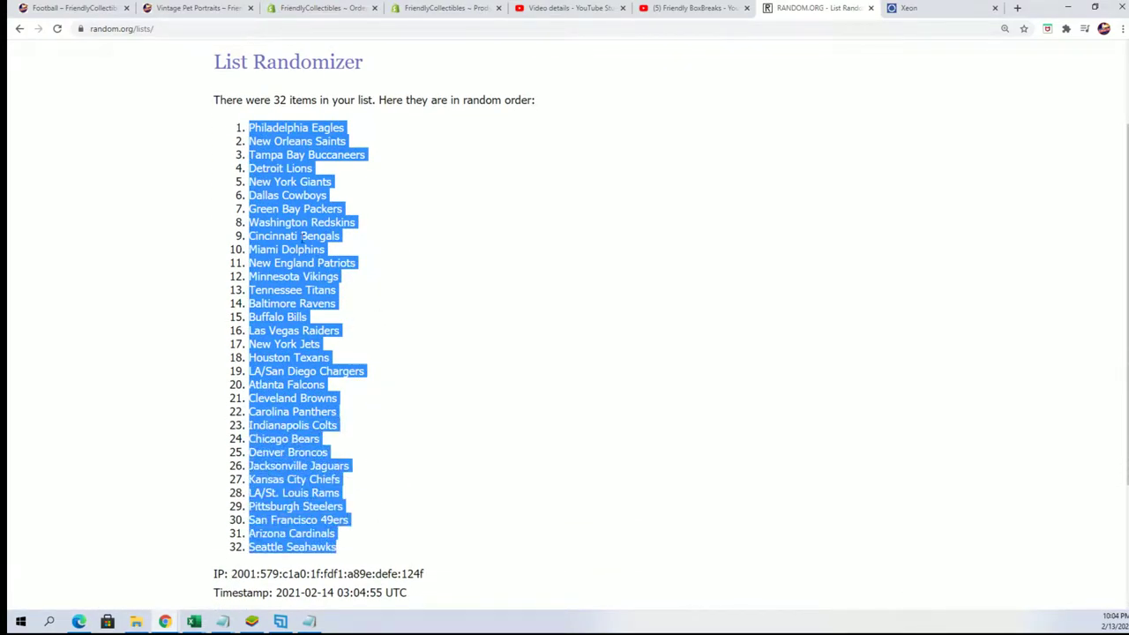
{"action": "right_click", "coordinate": [301, 237]}
{"action": "left_click", "coordinate": [316, 244]}
{"action": "scroll", "coordinate": [356, 332], "scroll_direction": "down", "scroll_amount": 2}
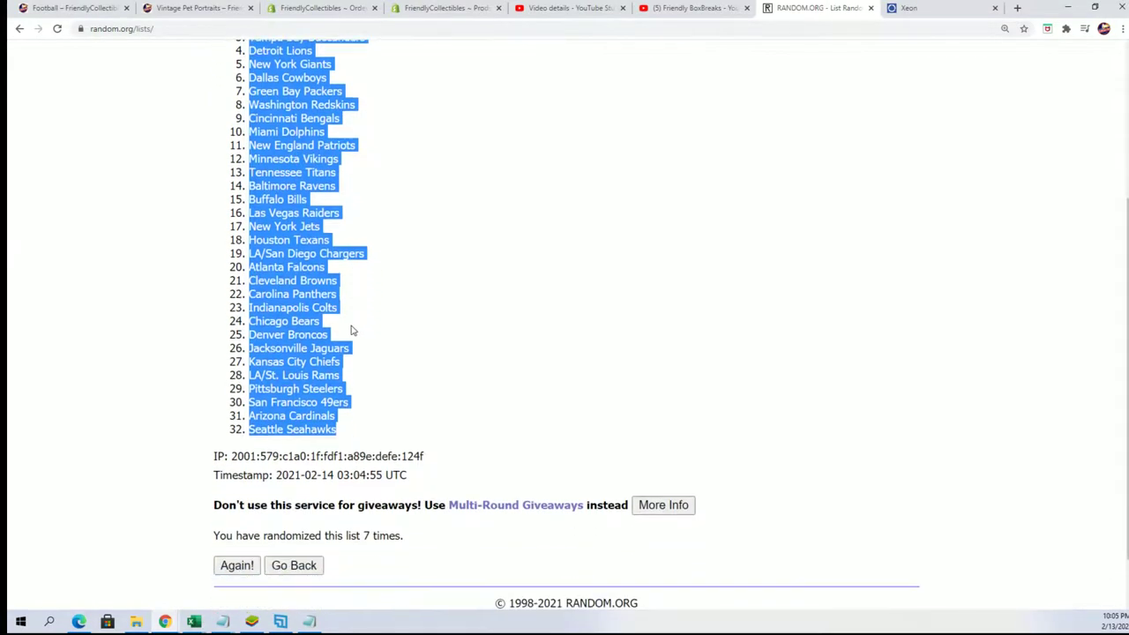
{"action": "scroll", "coordinate": [357, 328], "scroll_direction": "up", "scroll_amount": 1}
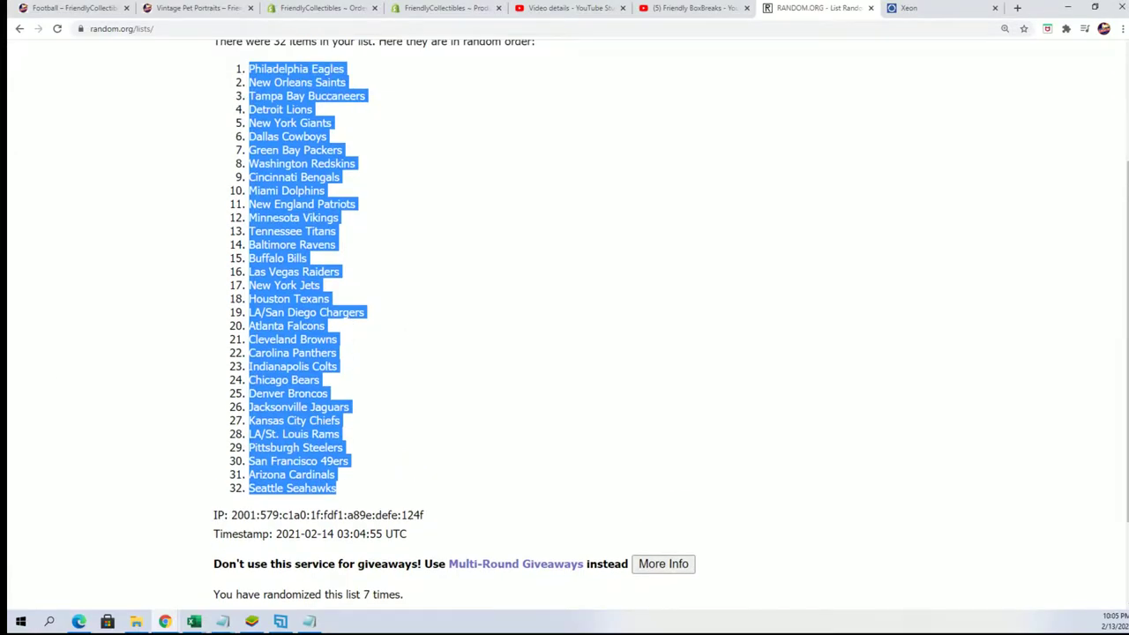
Paste the randomized teams into B2 as Text via Paste Special
{"action": "key", "text": "alt+Tab"}
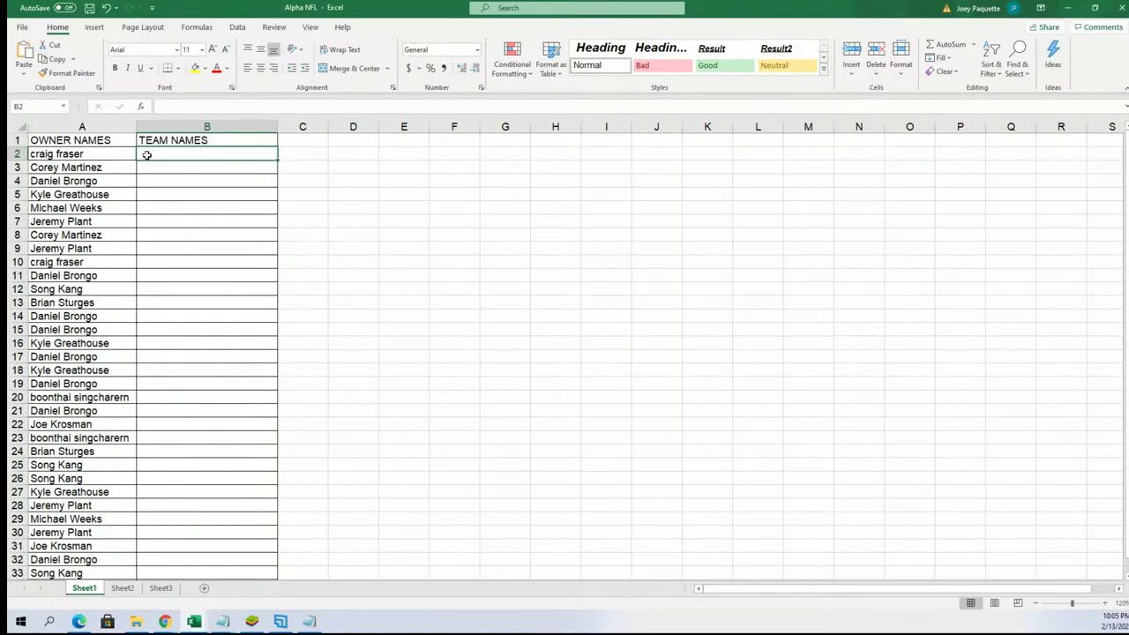
{"action": "right_click", "coordinate": [149, 154]}
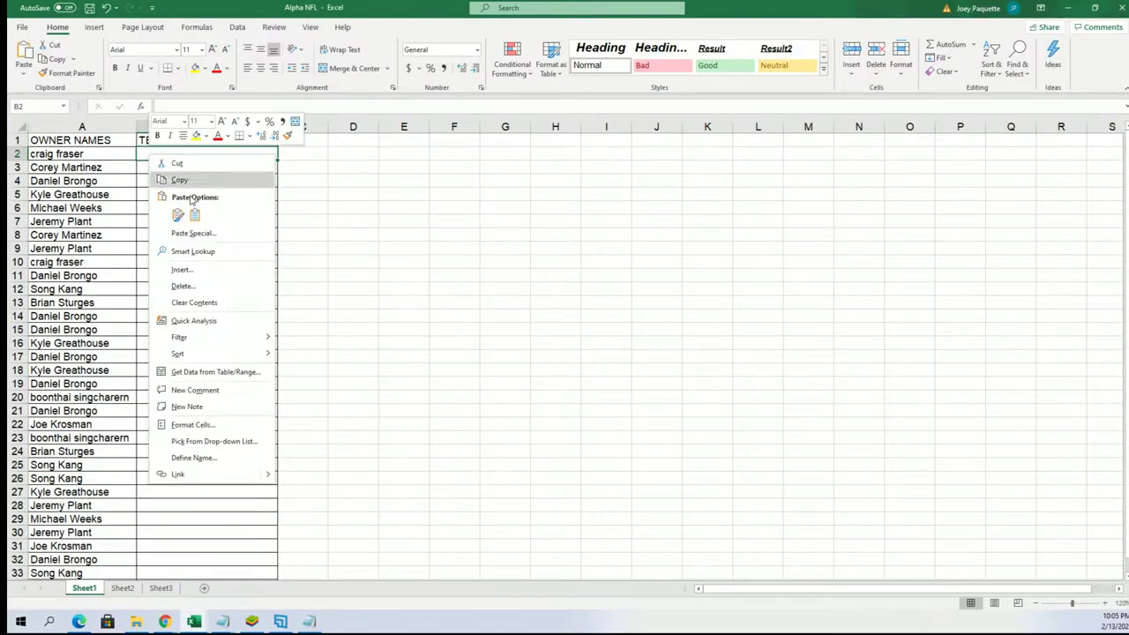
{"action": "left_click", "coordinate": [180, 234]}
{"action": "left_click", "coordinate": [87, 175]}
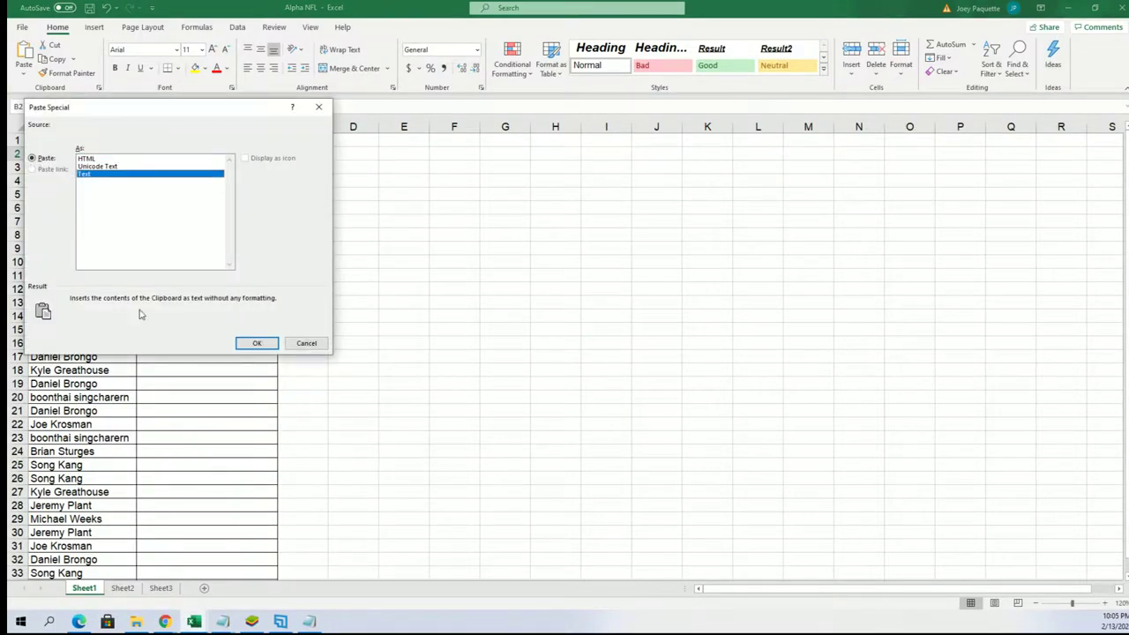
{"action": "left_click", "coordinate": [257, 346]}
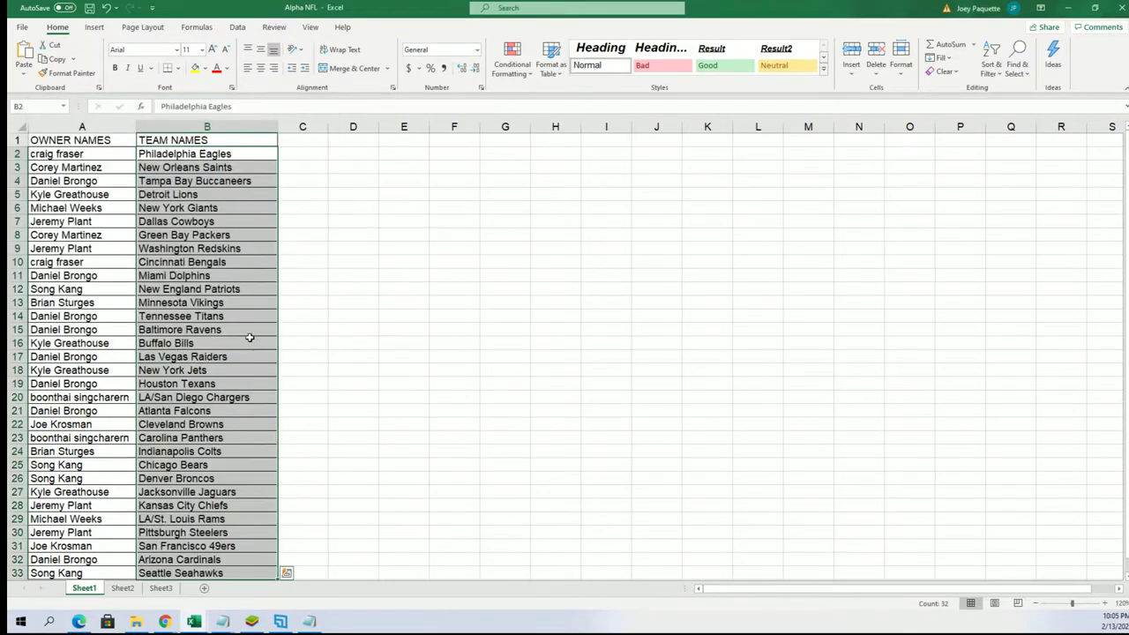
{"action": "left_click", "coordinate": [116, 126]}
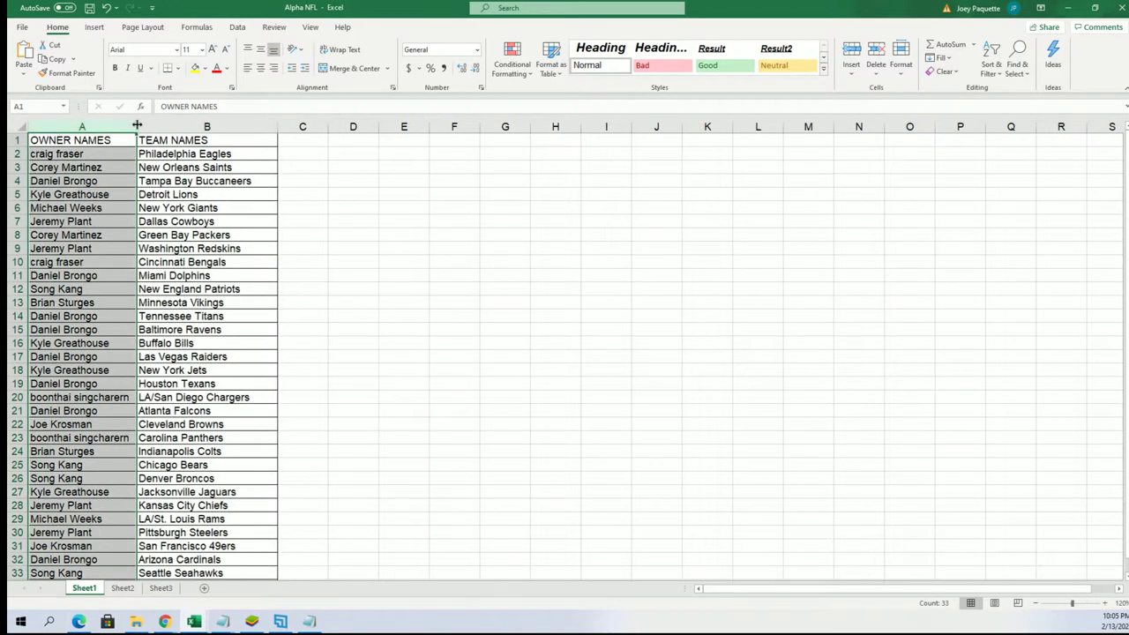
Narrow column A slightly and check the owner name in A20
{"action": "left_click_drag", "start_coordinate": [135, 126], "coordinate": [133, 126]}
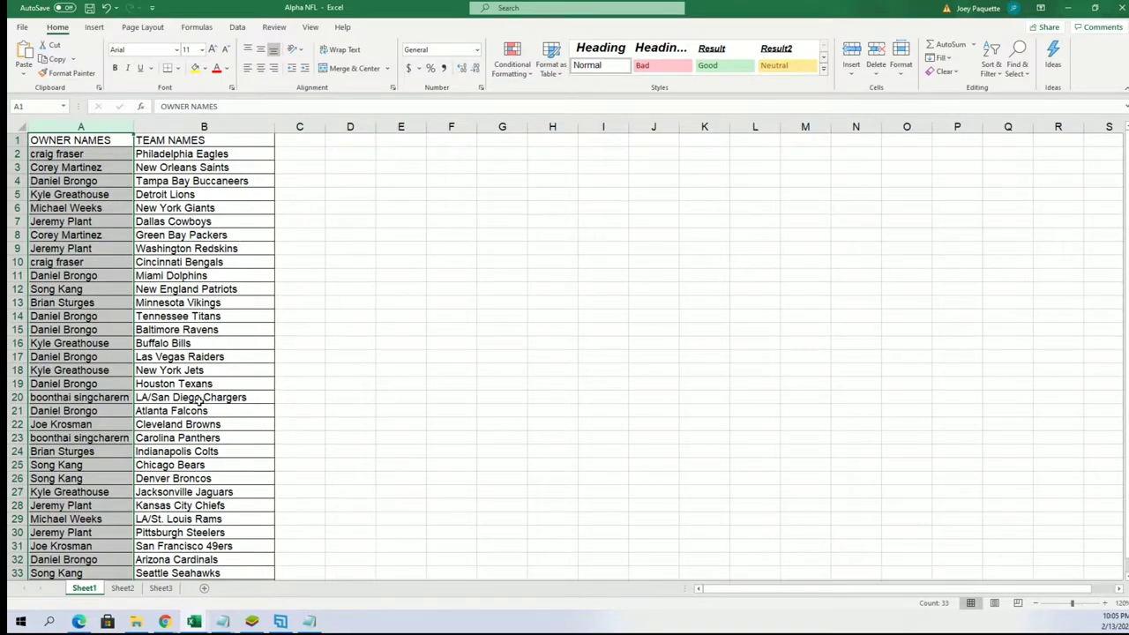
{"action": "left_click", "coordinate": [117, 397]}
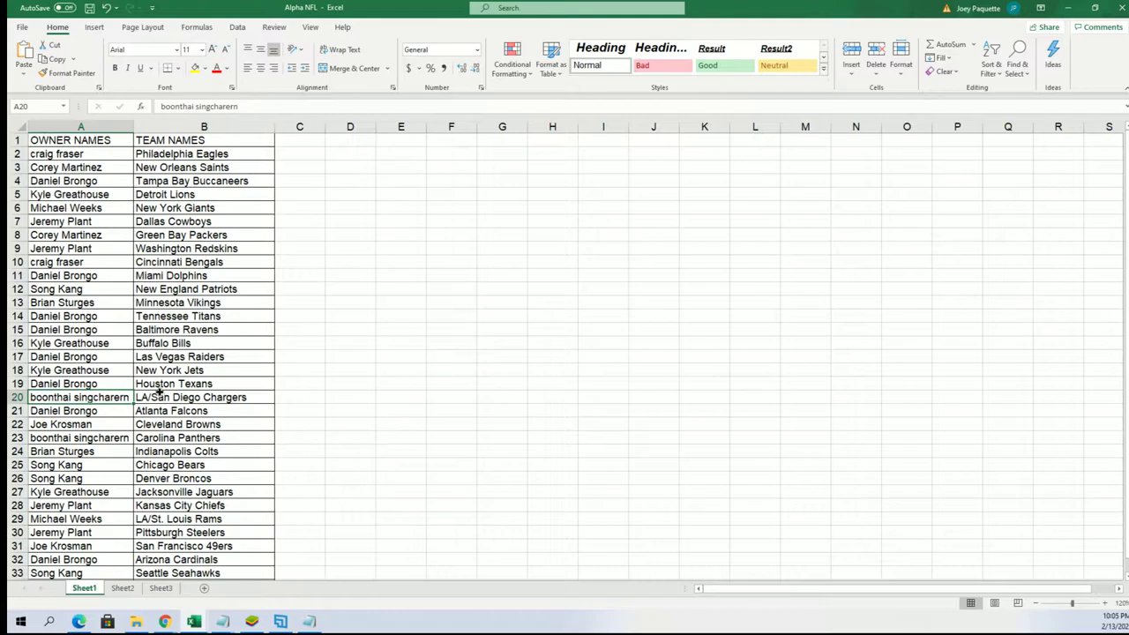
Check the team paired with the owner in cell B20
{"action": "left_click", "coordinate": [157, 395]}
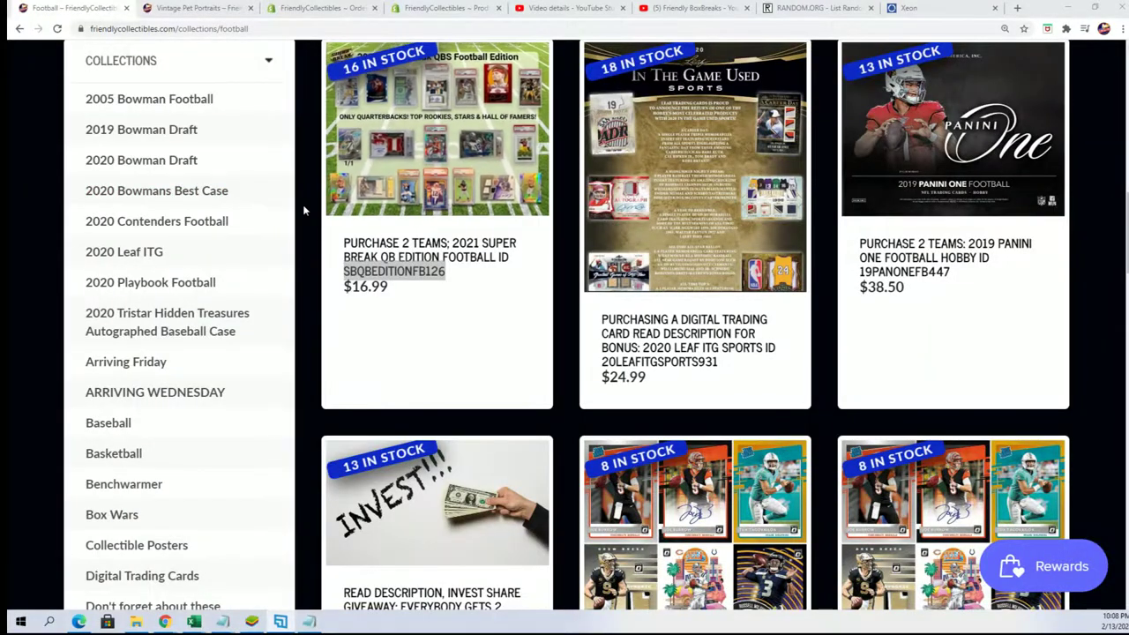
Reload the Football collection, open the 2021 Super Break QB Edition page, and copy its URL
{"action": "scroll", "coordinate": [300, 141], "scroll_direction": "up", "scroll_amount": 2}
{"action": "left_click", "coordinate": [58, 28]}
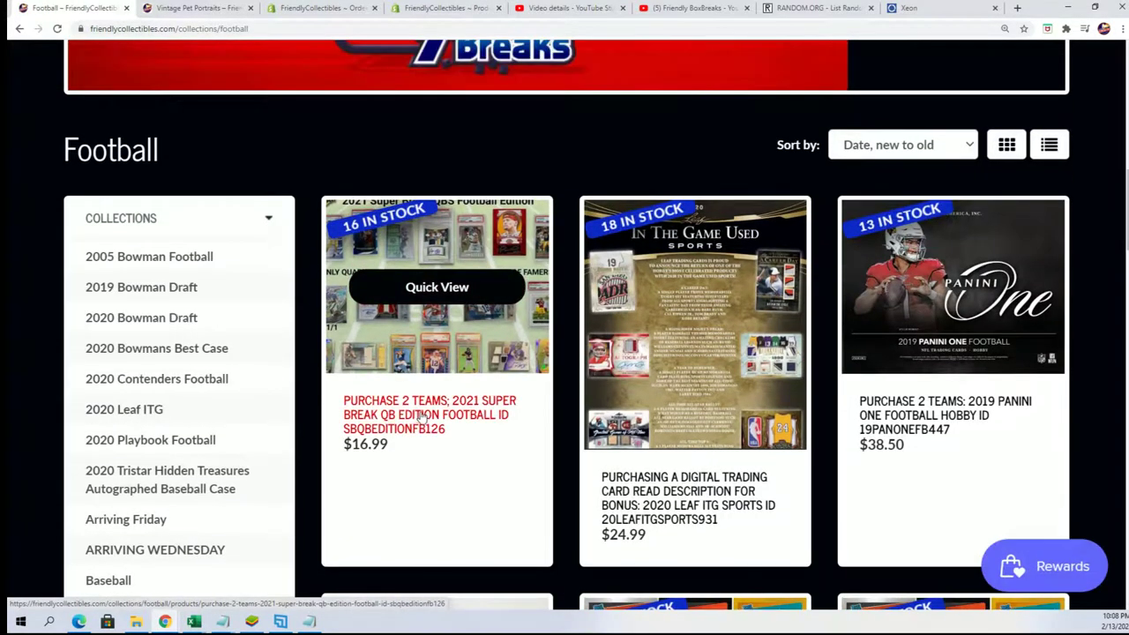
{"action": "left_click", "coordinate": [430, 415]}
{"action": "scroll", "coordinate": [432, 428], "scroll_direction": "down", "scroll_amount": 3}
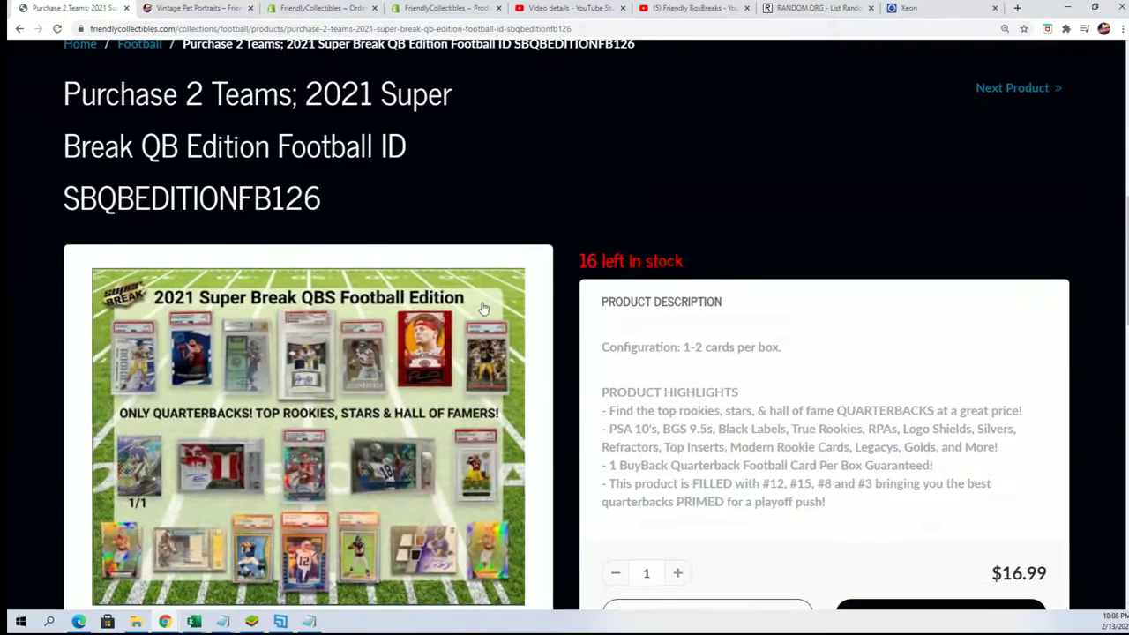
{"action": "left_click", "coordinate": [409, 28]}
{"action": "right_click", "coordinate": [409, 28]}
{"action": "left_click", "coordinate": [439, 93]}
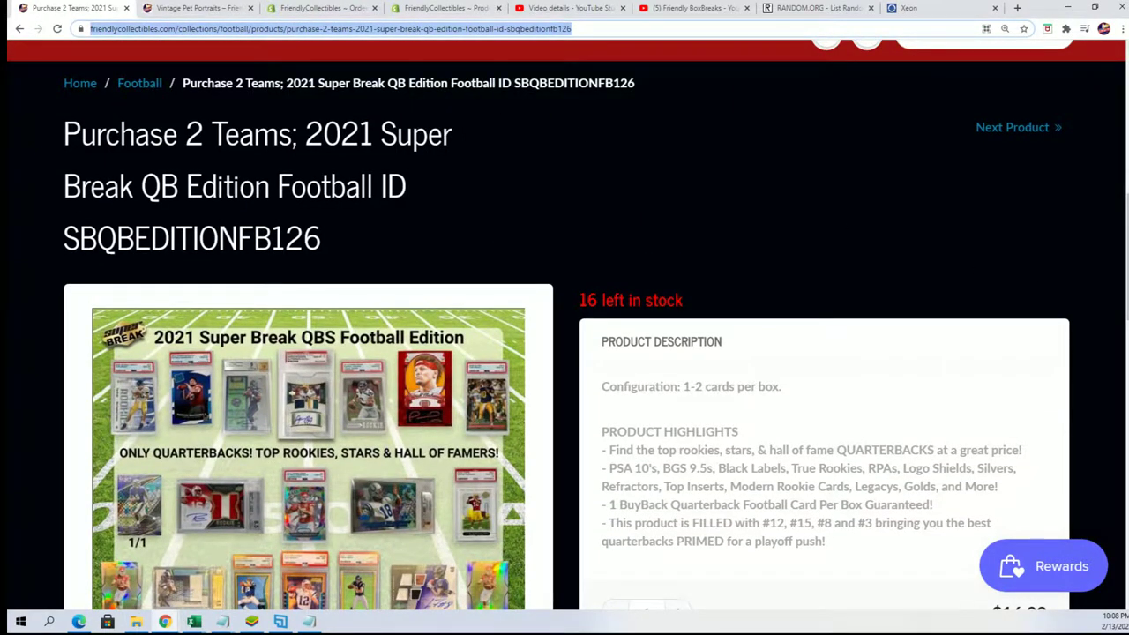
{"action": "key", "text": "alt+Tab"}
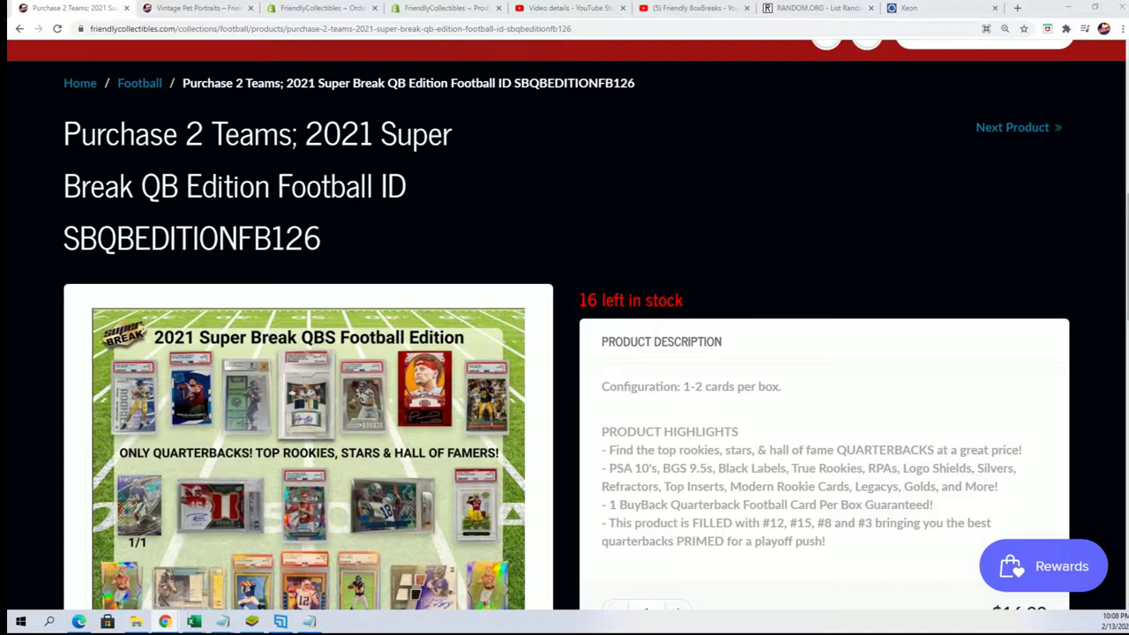